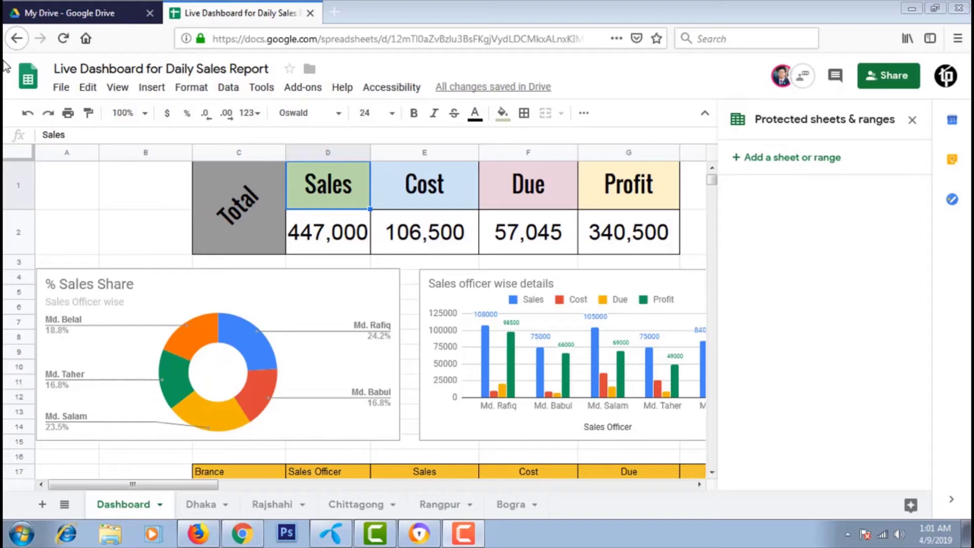
- Start a sheet protection on the Dhaka tab, with Dhaka kept as the protected sheet
left_click(804, 302)
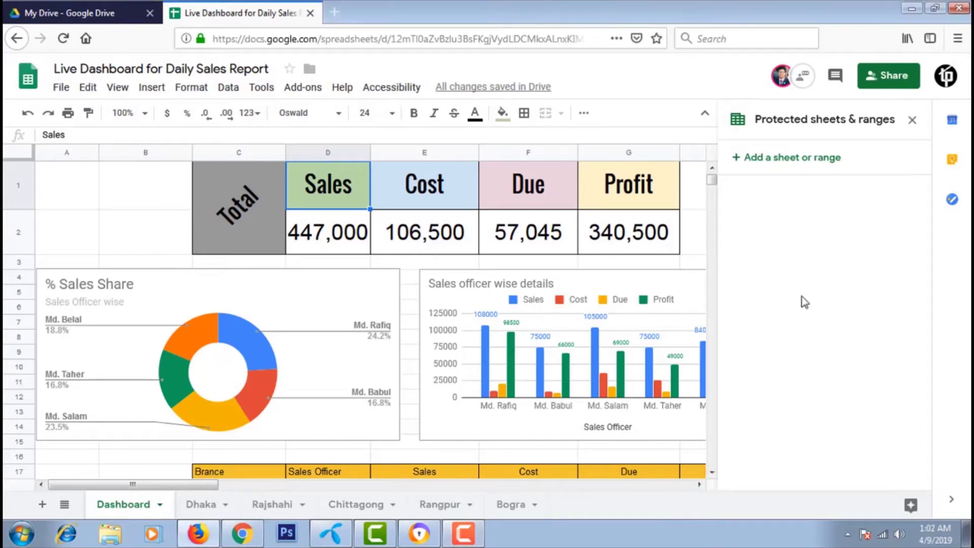
right_click(216, 503)
left_click(239, 371)
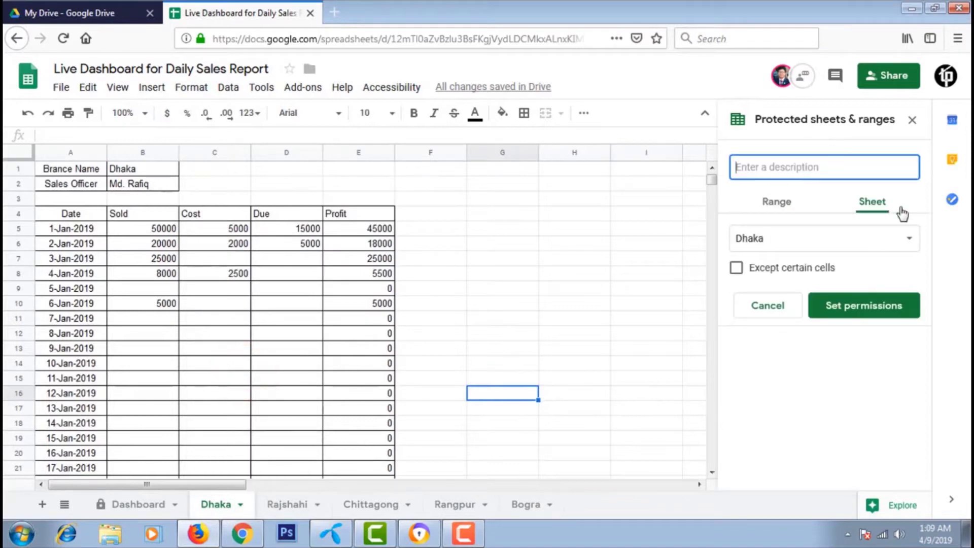
left_click(863, 235)
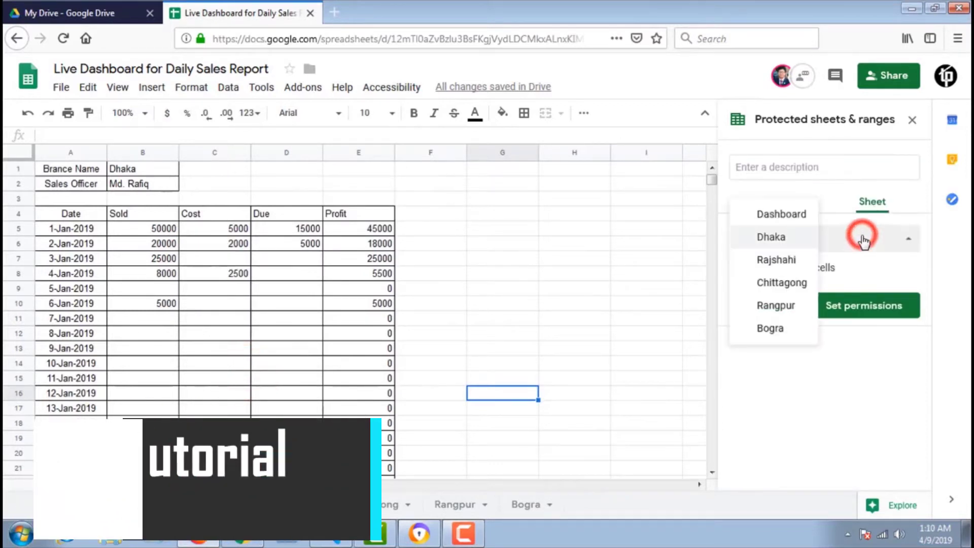
left_click(863, 235)
- Describe the protection as 'Only for Dhaka' and move on to setting editing permissions
left_click(814, 165)
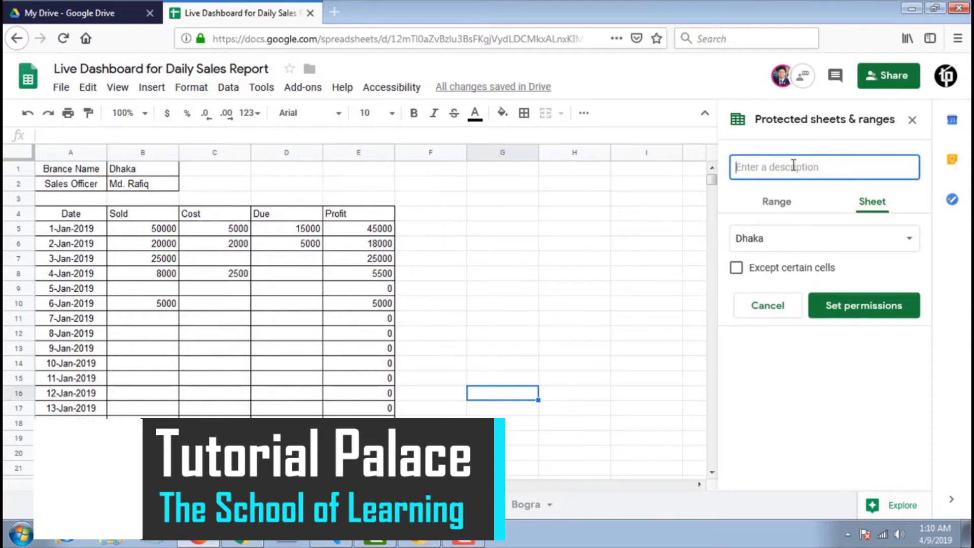
type("Only for Dhaka")
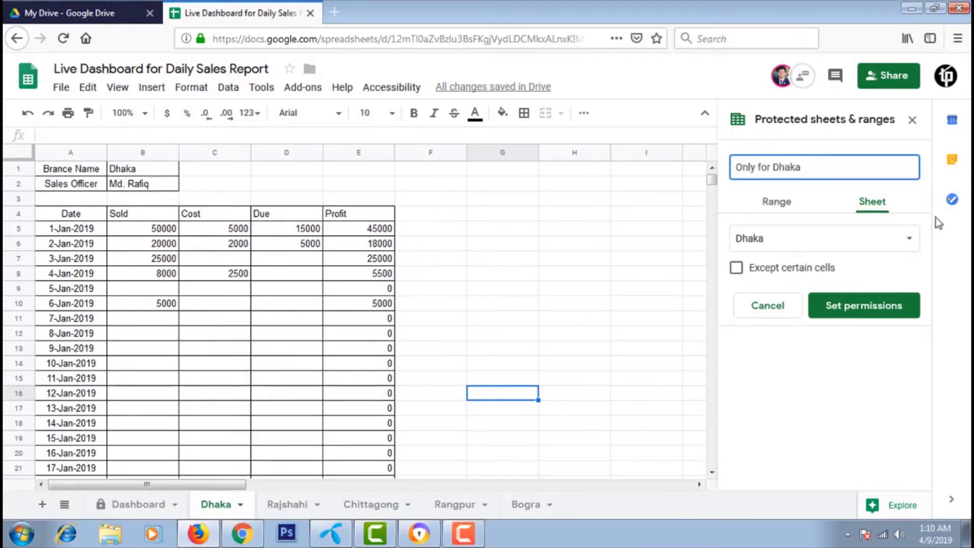
left_click(854, 307)
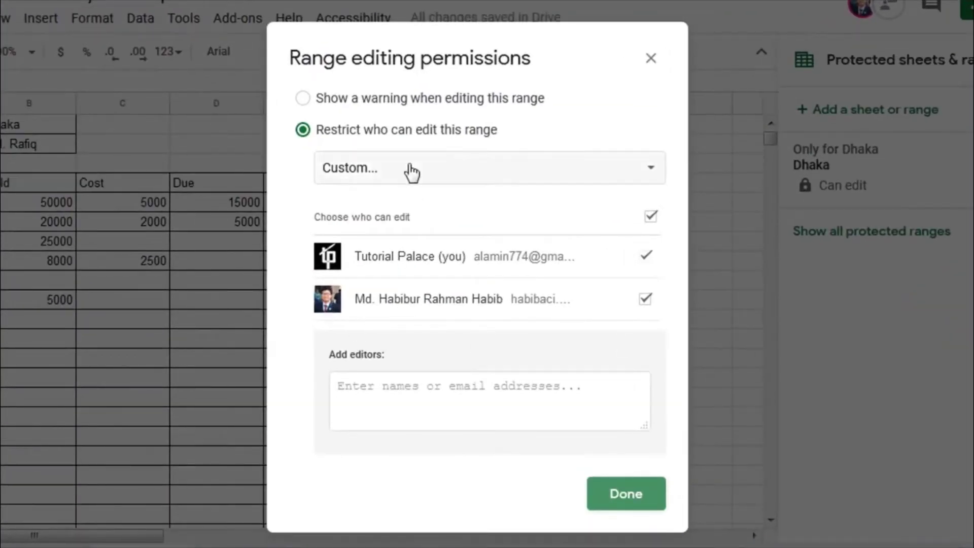
- Restrict Dhaka sheet editing to the custom list of two checked editors and save
left_click(380, 172)
left_click(378, 167)
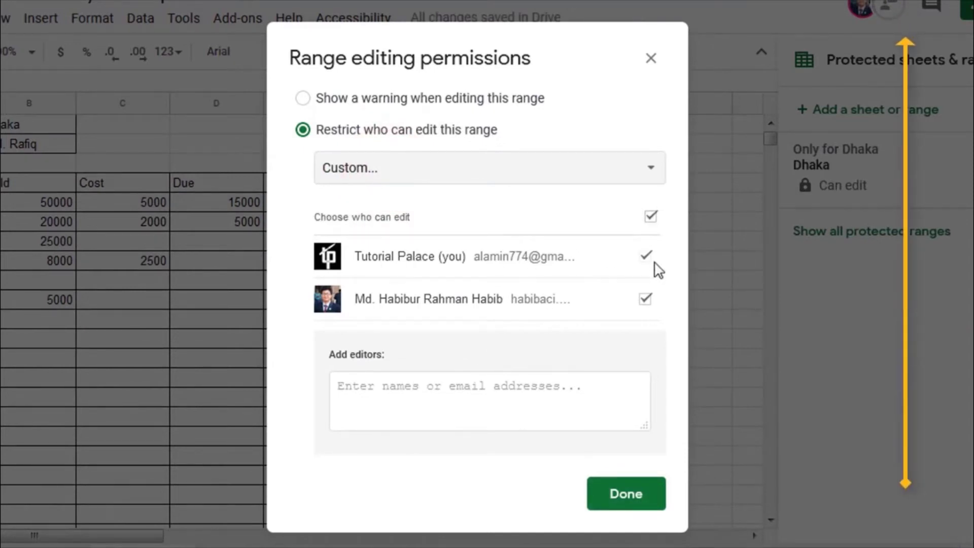
left_click(506, 378)
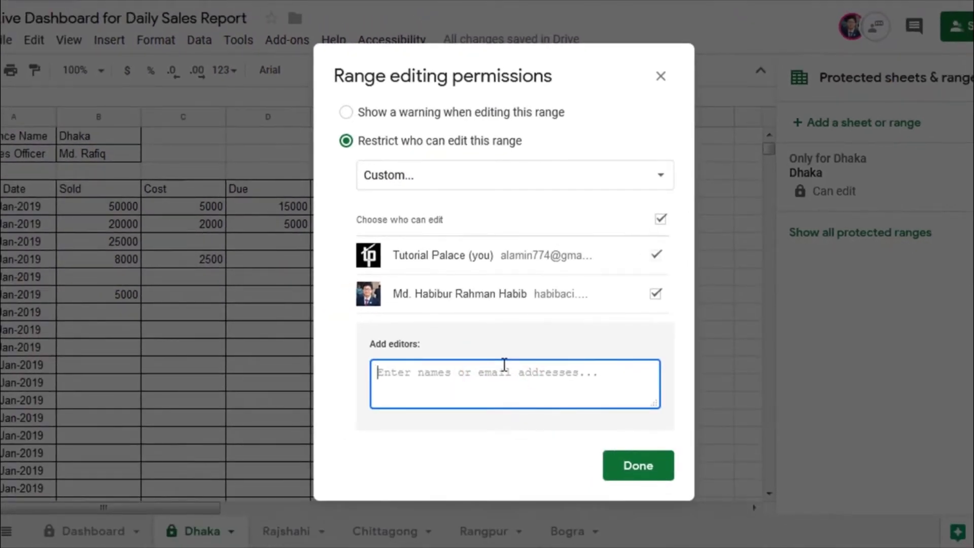
left_click(636, 466)
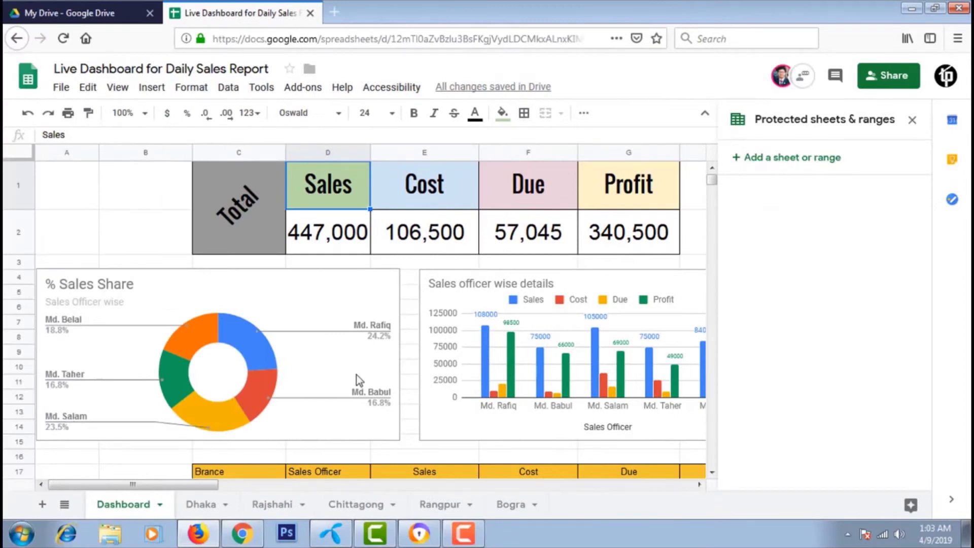
left_click(126, 506)
scroll(408, 312, "down", 2)
scroll(435, 386, "up", 1)
scroll(440, 390, "up", 1)
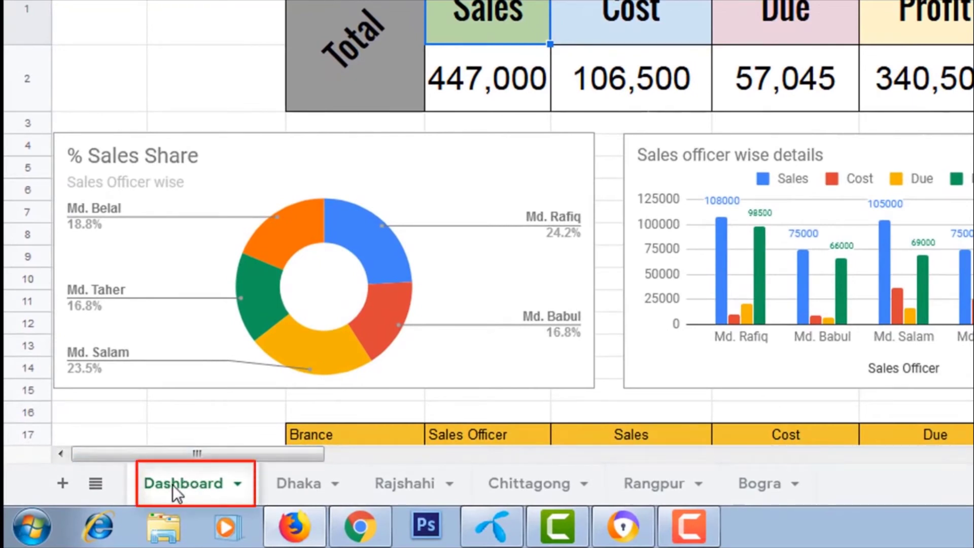
- Open a whole-sheet protection form for the Dashboard tab, with Dashboard as the target sheet
right_click(172, 485)
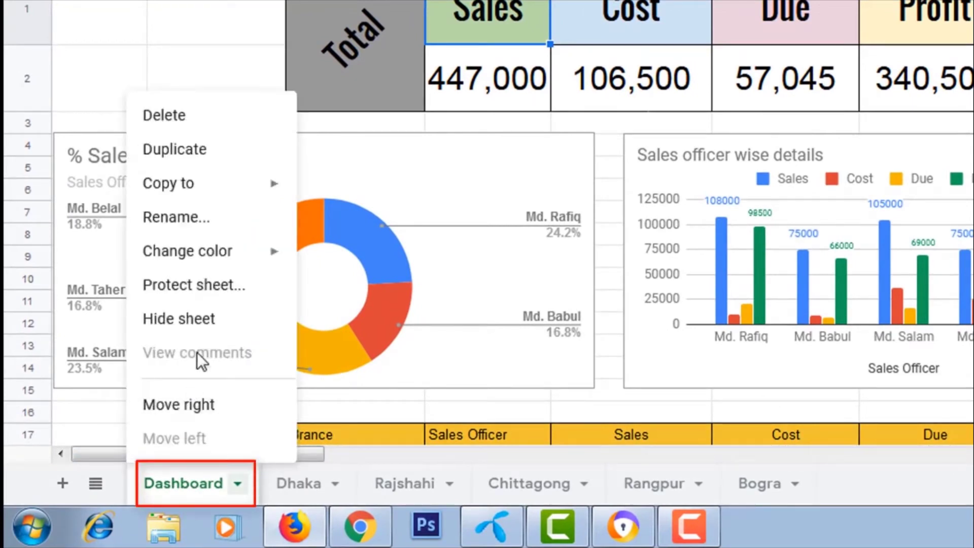
left_click(201, 287)
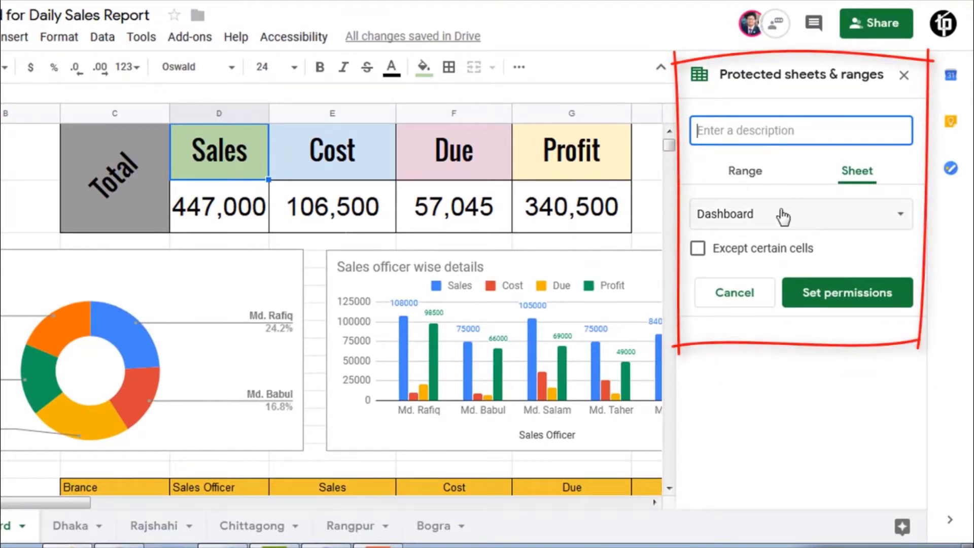
left_click(754, 182)
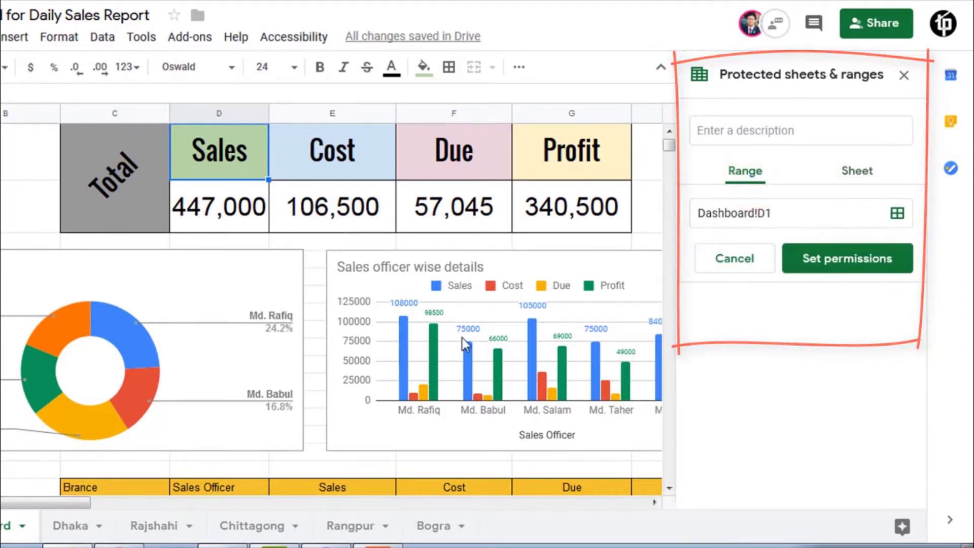
left_click(856, 170)
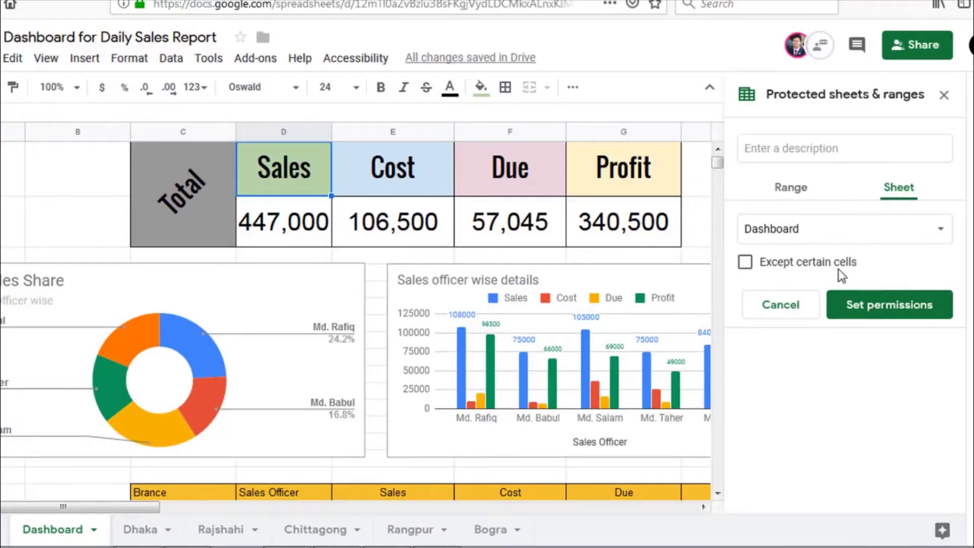
left_click(848, 229)
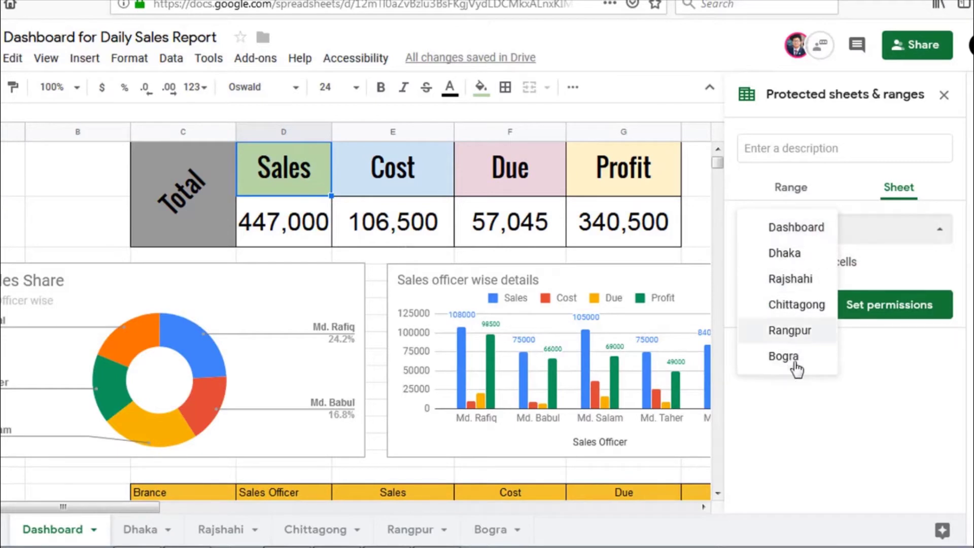
left_click(878, 246)
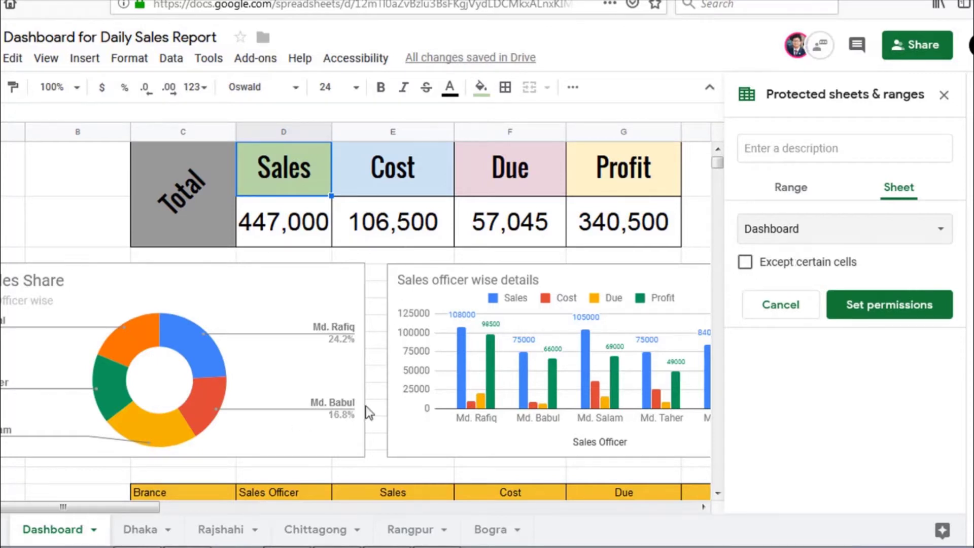
- Try excepting cells A1 and B1 from the Dashboard sheet protection
left_click(745, 263)
left_click(818, 294)
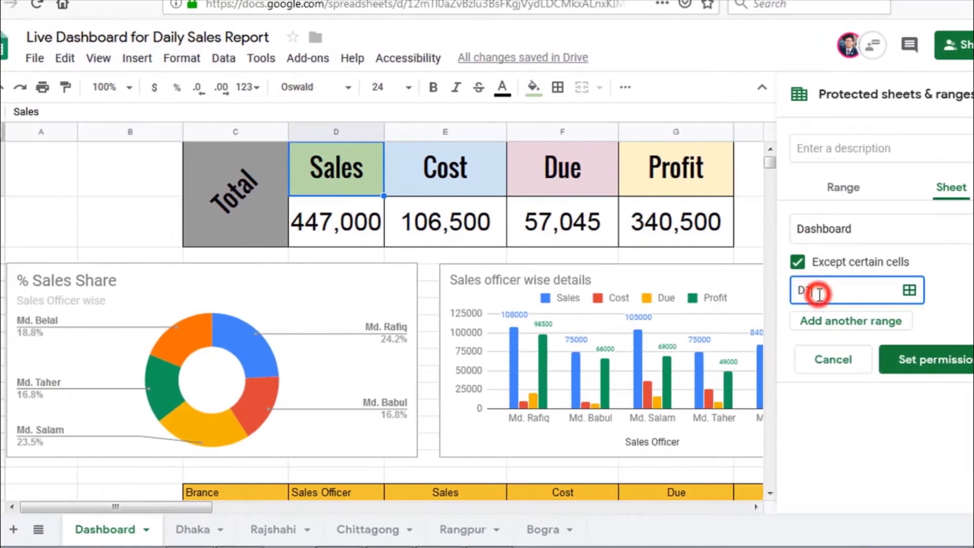
key("BackSpace")
left_click(50, 181)
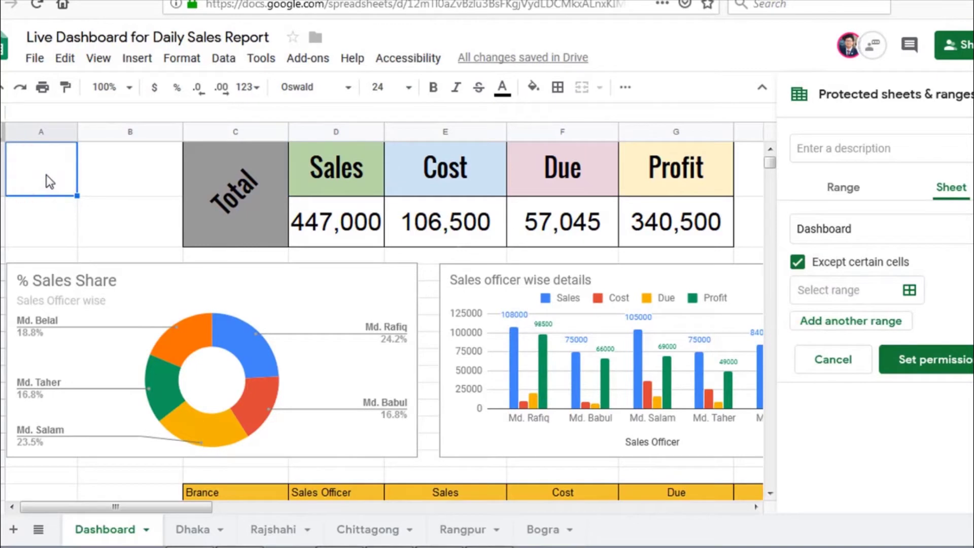
left_click(832, 285)
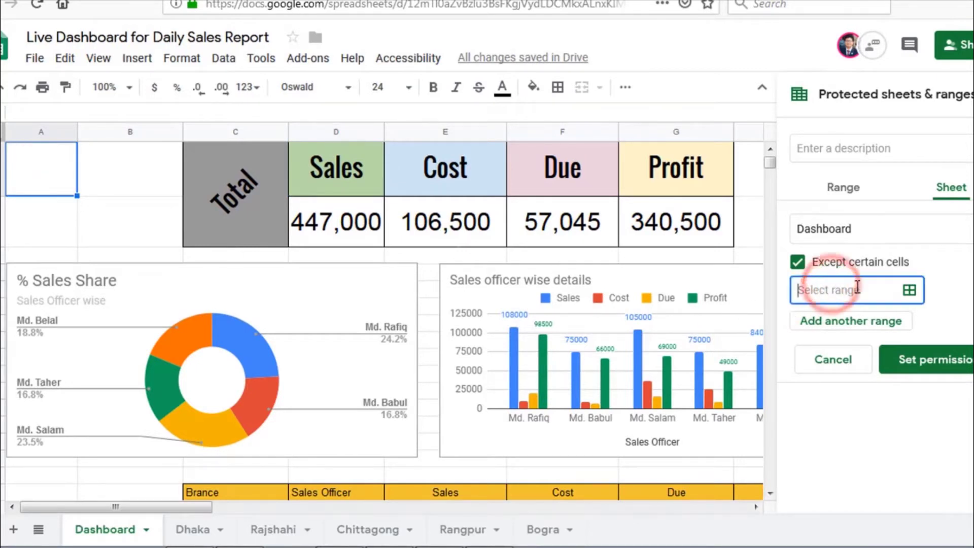
left_click(21, 161)
left_click(61, 167)
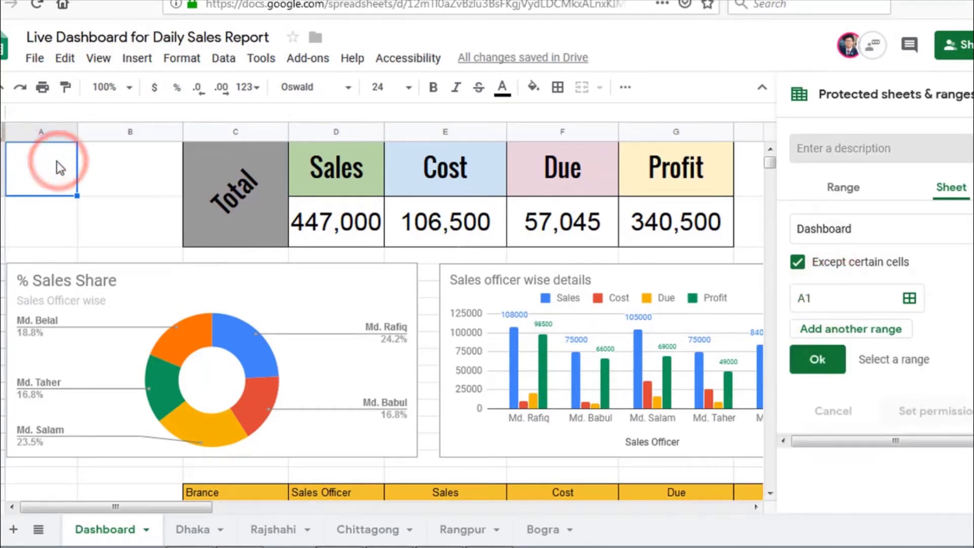
left_click(828, 331)
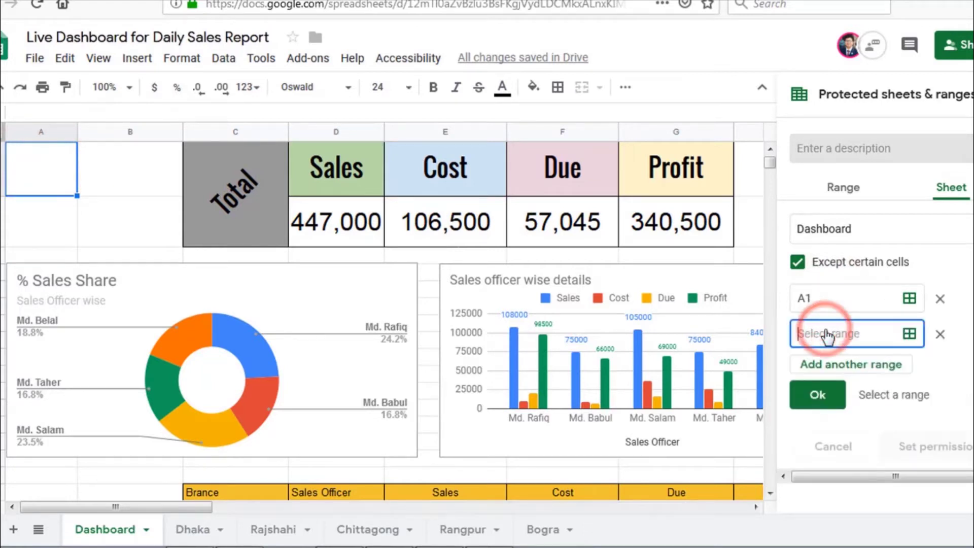
left_click(143, 164)
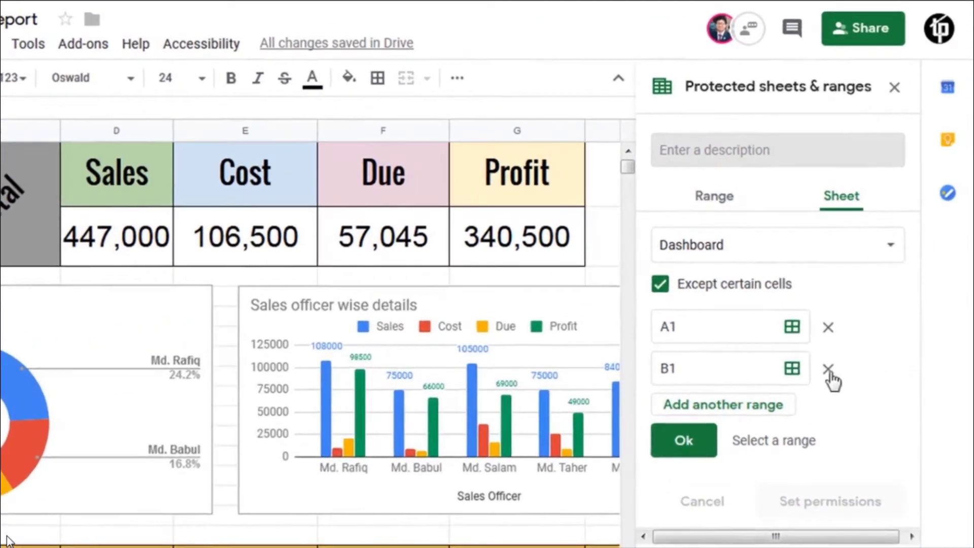
- Remove the A1 and B1 exceptions and uncheck 'Except certain cells'
left_click(828, 369)
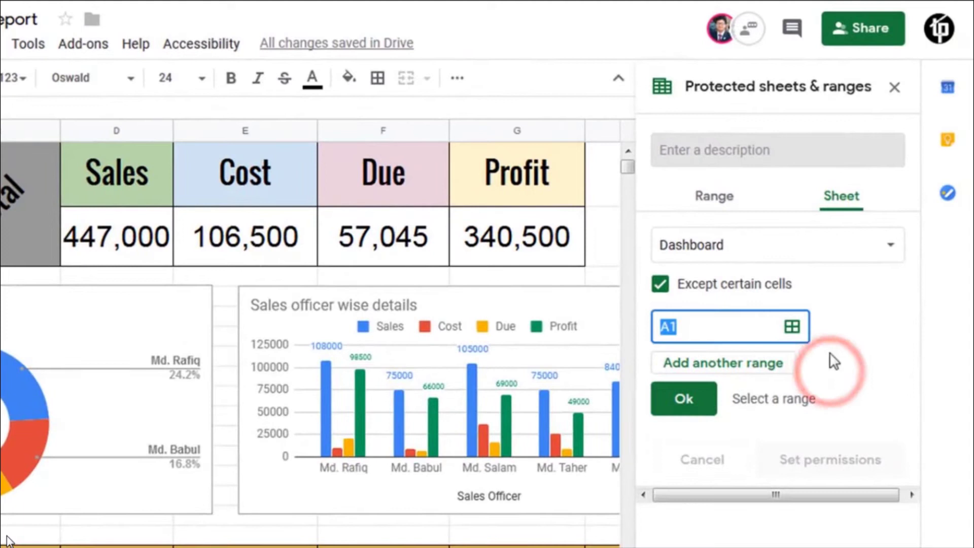
left_click(857, 354)
left_click(733, 324)
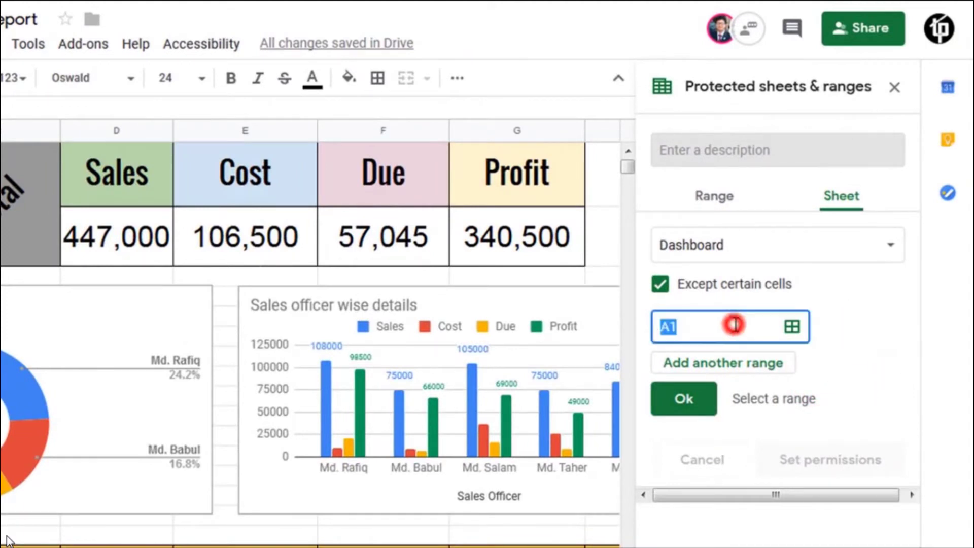
left_click(857, 324)
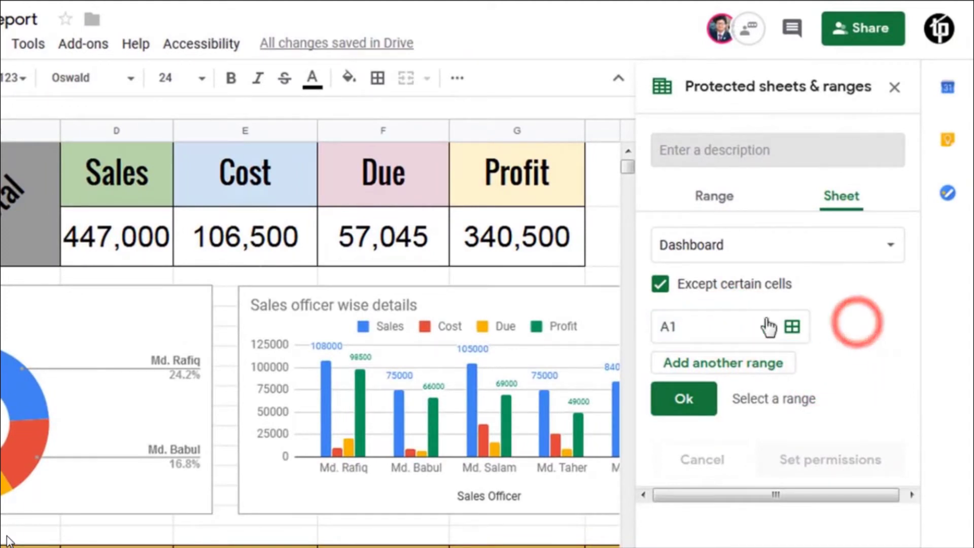
left_click(660, 285)
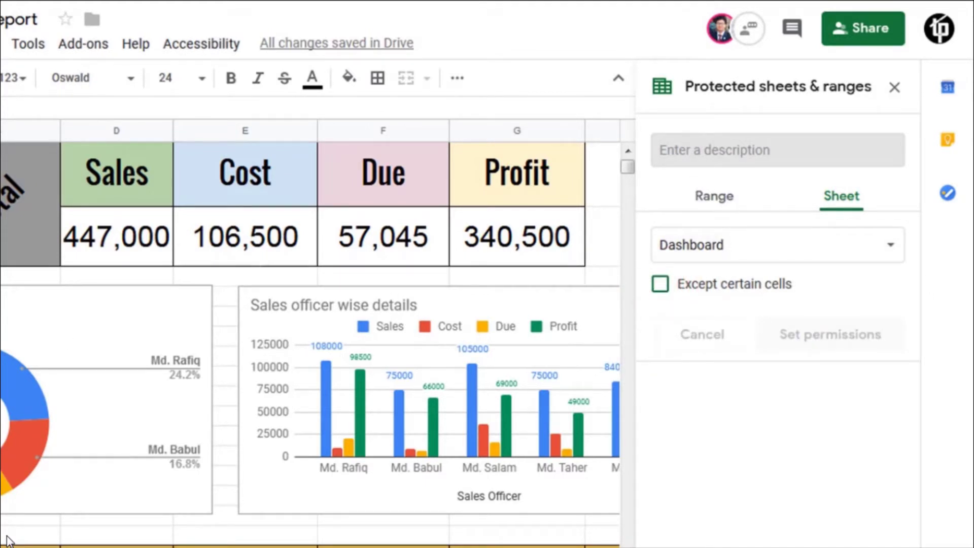
- Keep Dashboard as the protected sheet and restrict its editing to 'Only you'
left_click(761, 246)
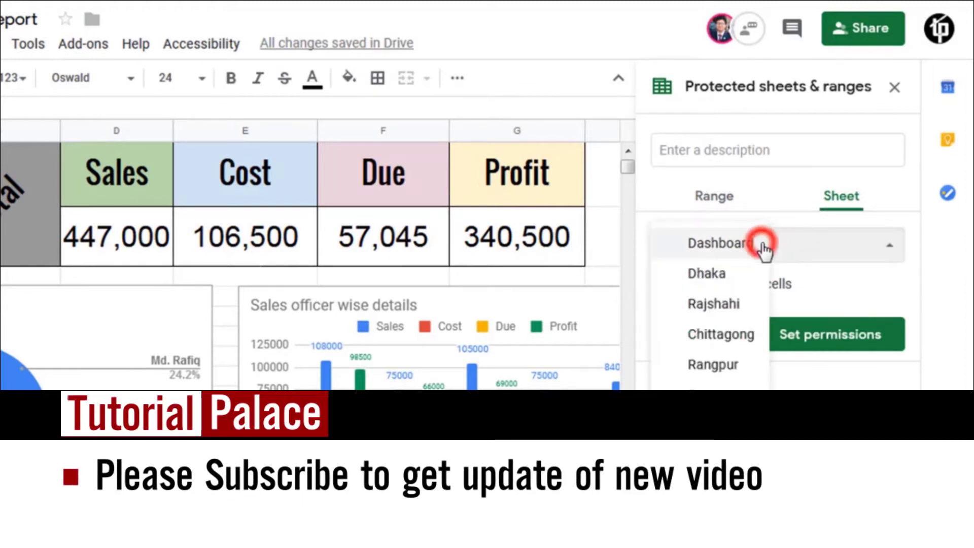
left_click(809, 246)
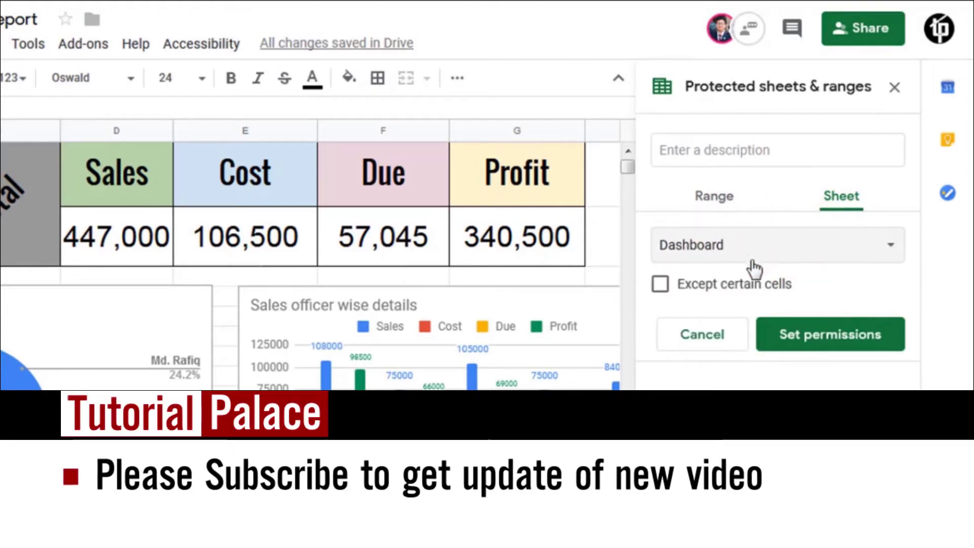
left_click(823, 340)
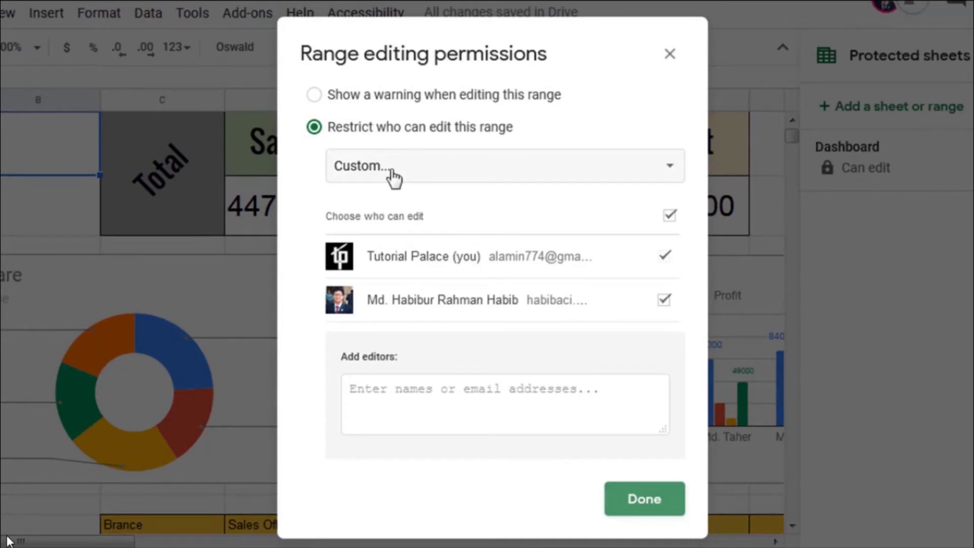
left_click(395, 176)
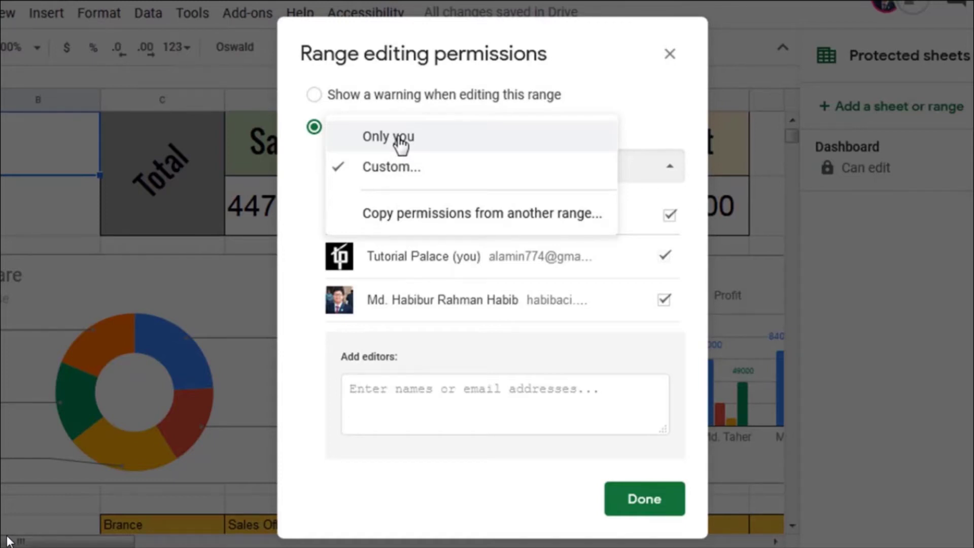
left_click(401, 141)
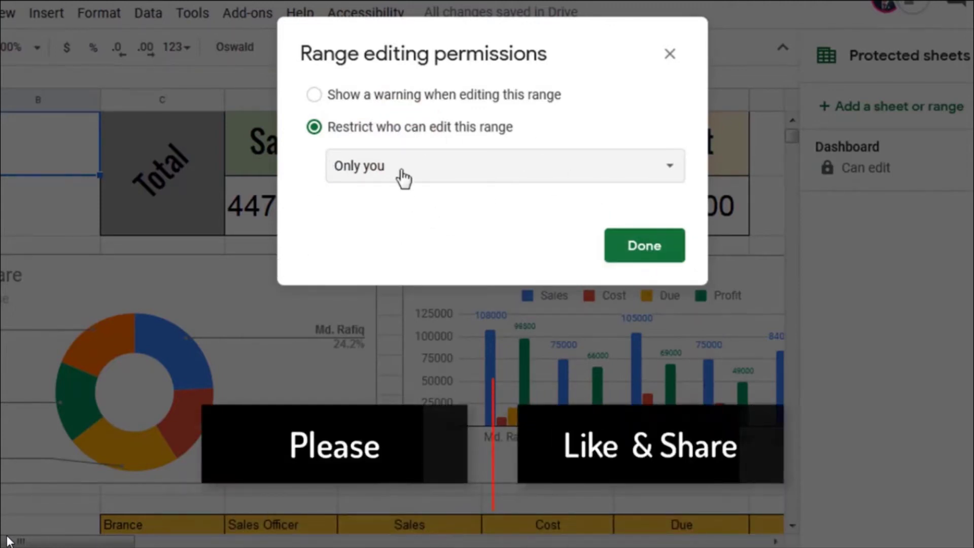
left_click(654, 249)
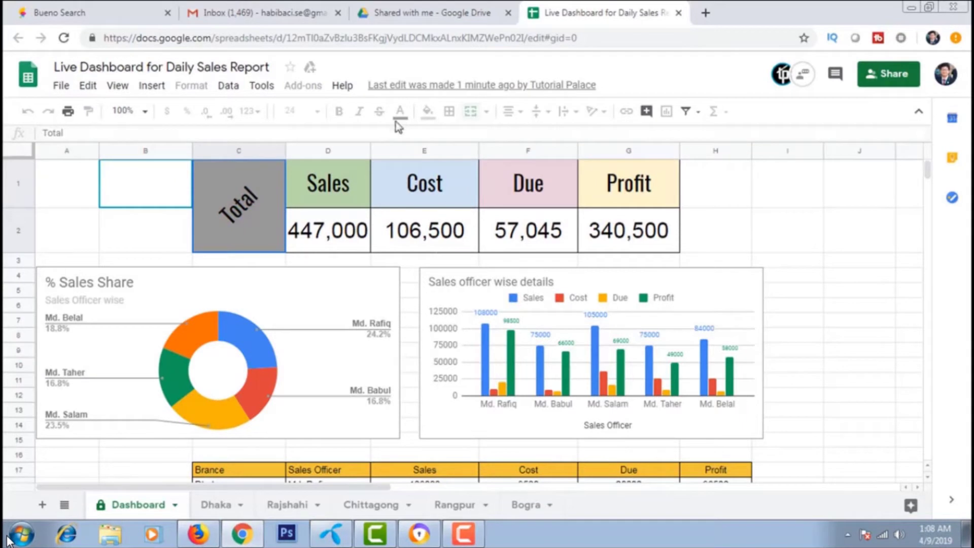
- As the collaborator, try selecting and editing the Dashboard's protected bar charts
left_click(742, 282)
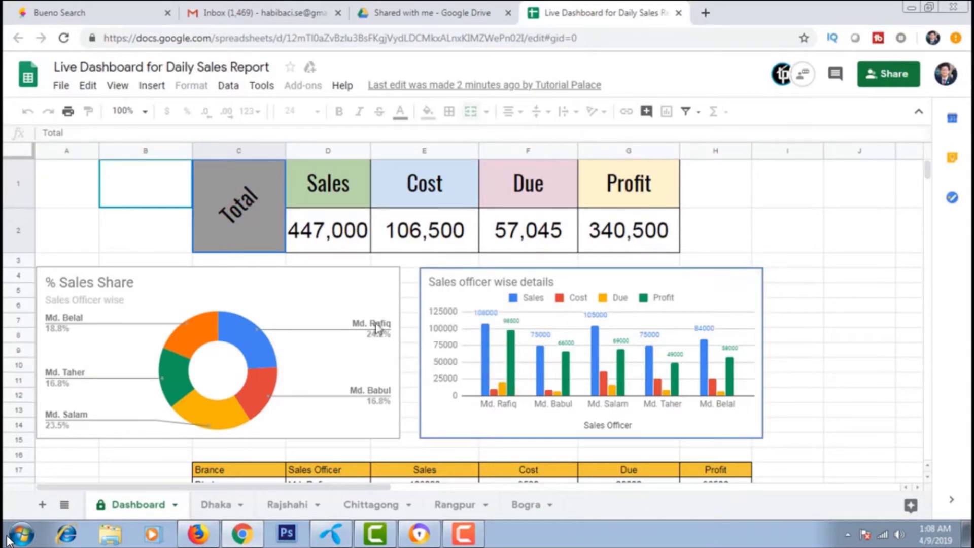
left_click(719, 302)
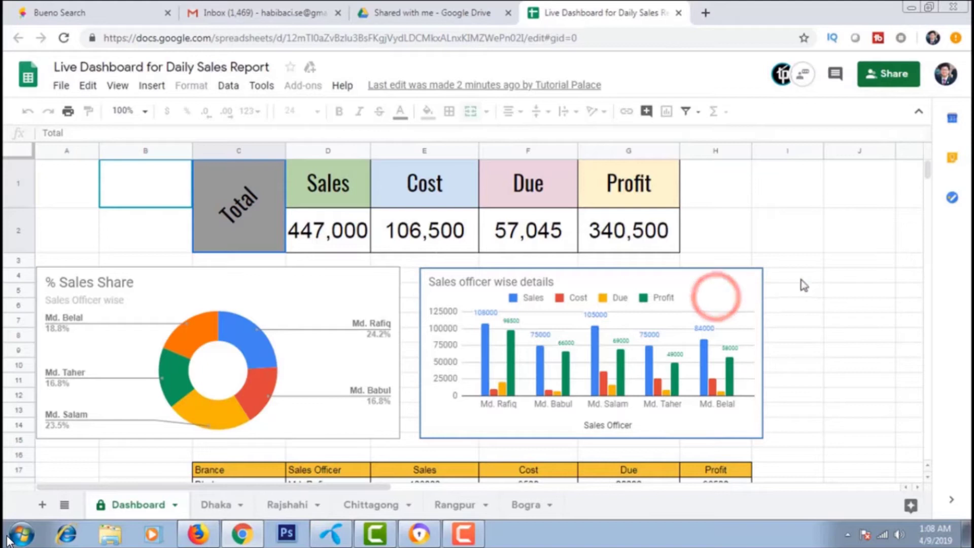
left_click(835, 308)
left_click(697, 301)
left_click(514, 303)
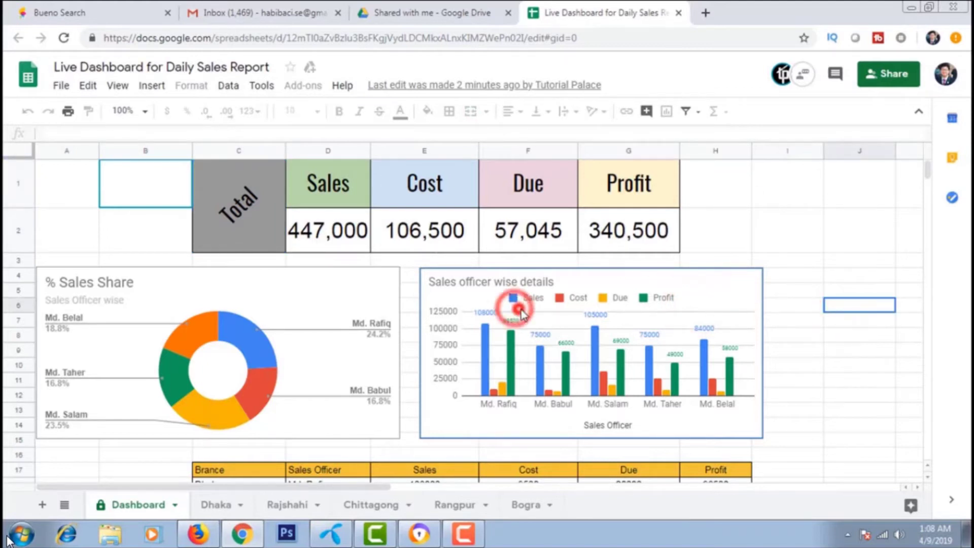
left_click(161, 394)
- Try selecting cells in the sales table, then return to the owner's Firefox window
scroll(382, 403, "down", 3)
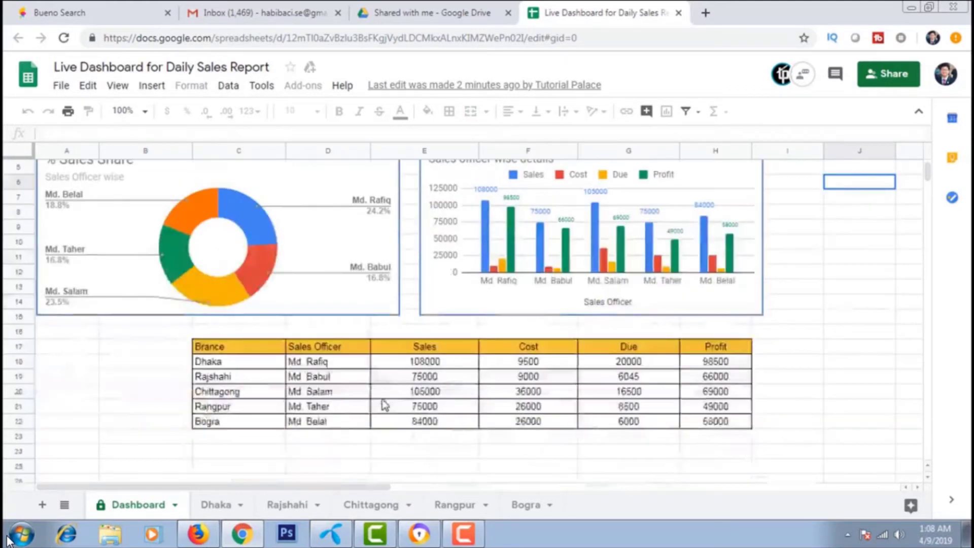
left_click(381, 398)
left_click(319, 378)
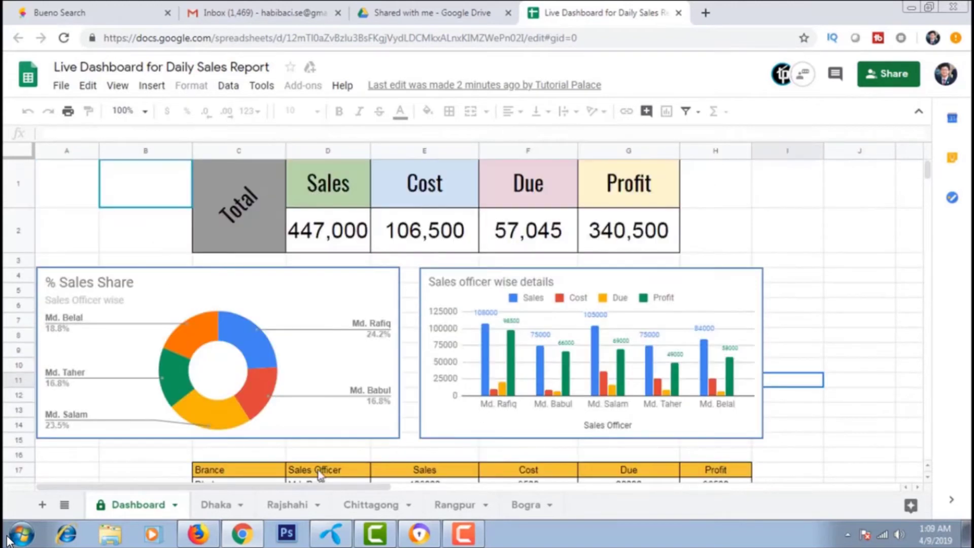
left_click(202, 533)
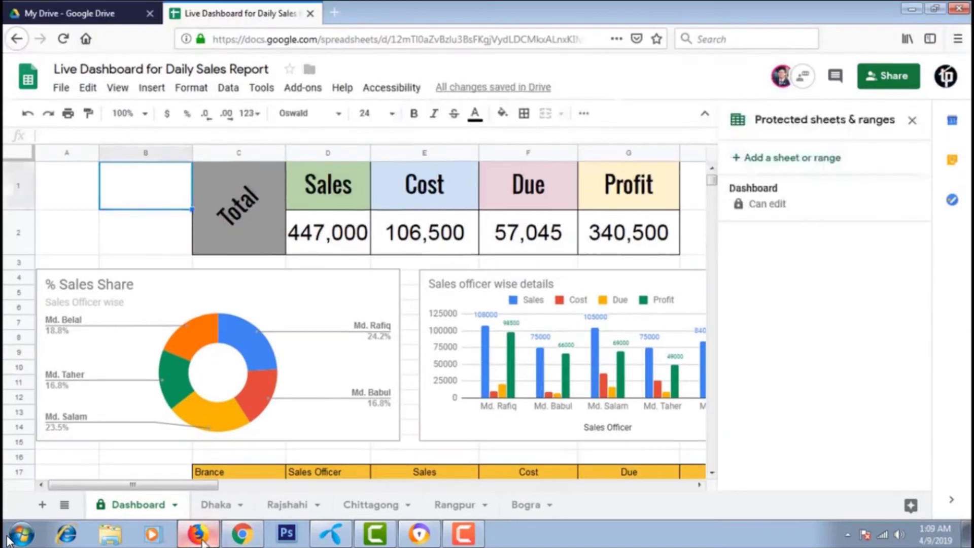
- Leave the protected-ranges list, select cell B2, and switch to the Dhaka sheet
left_click(883, 316)
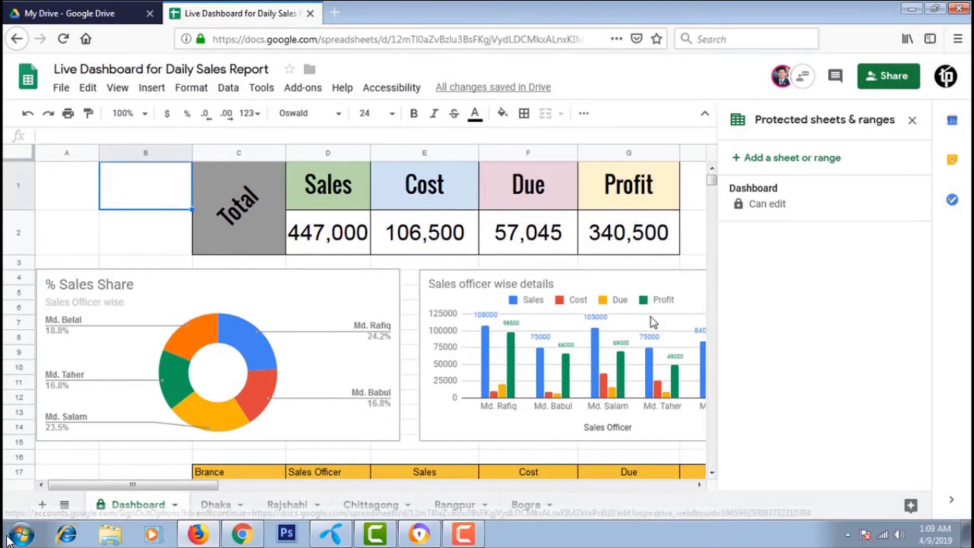
left_click(767, 336)
left_click(175, 232)
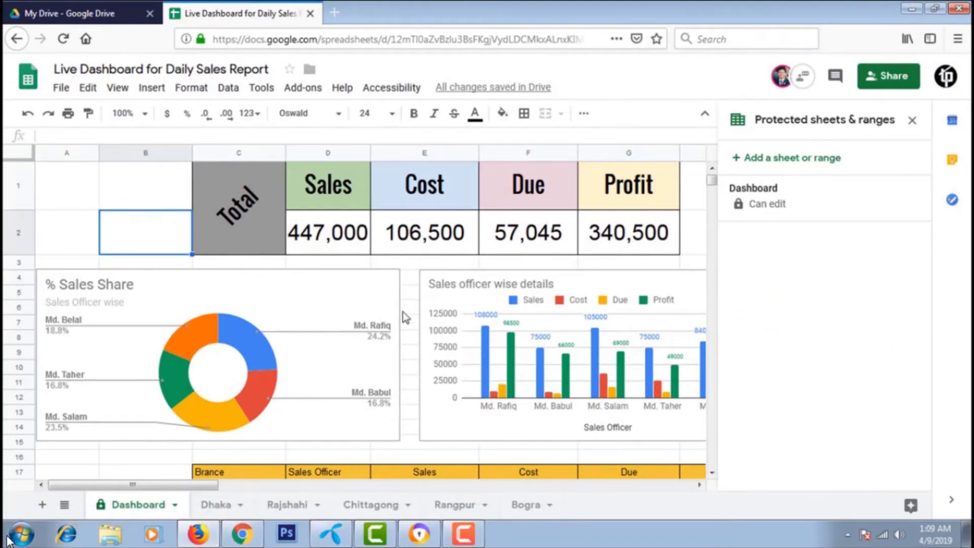
left_click(216, 504)
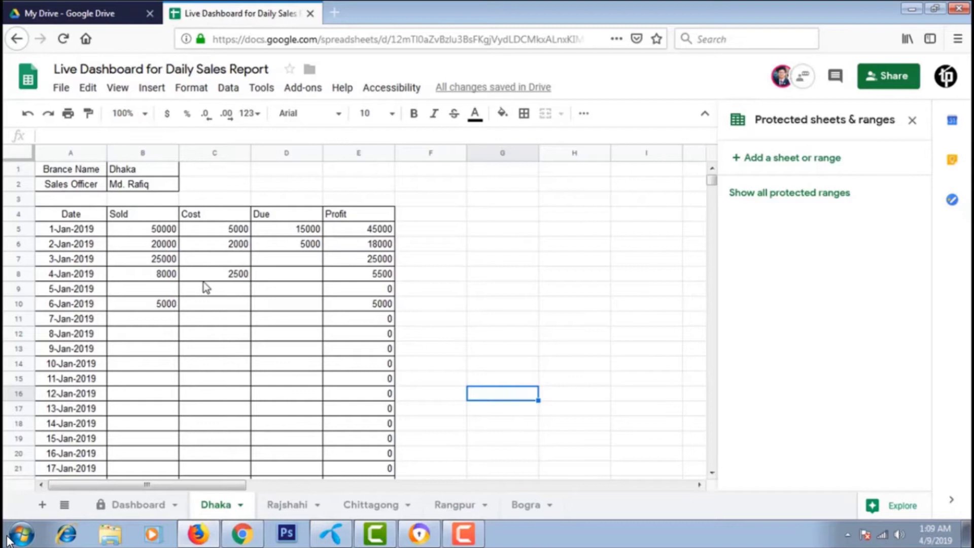
- Start a sheet protection on the Dhaka tab, keeping Dhaka as the target sheet
left_click(241, 505)
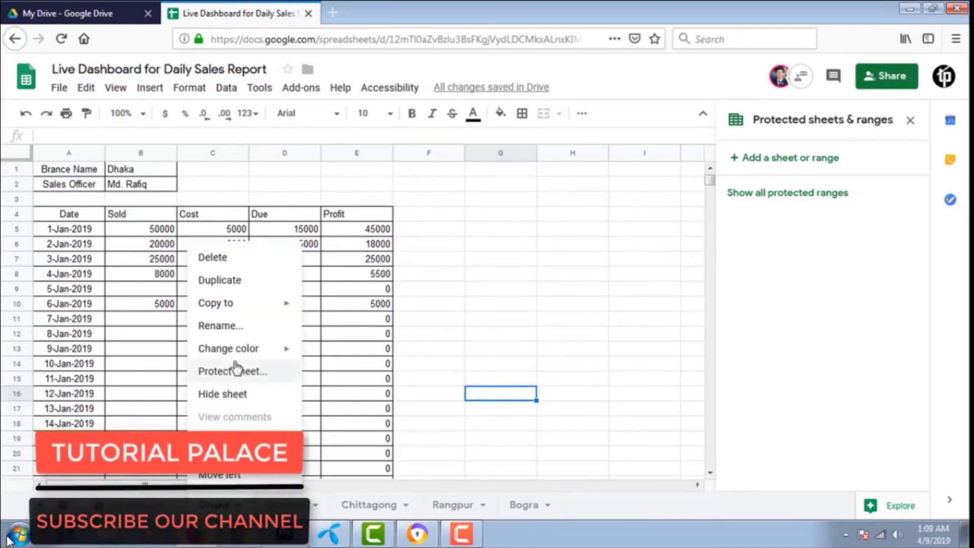
left_click(238, 371)
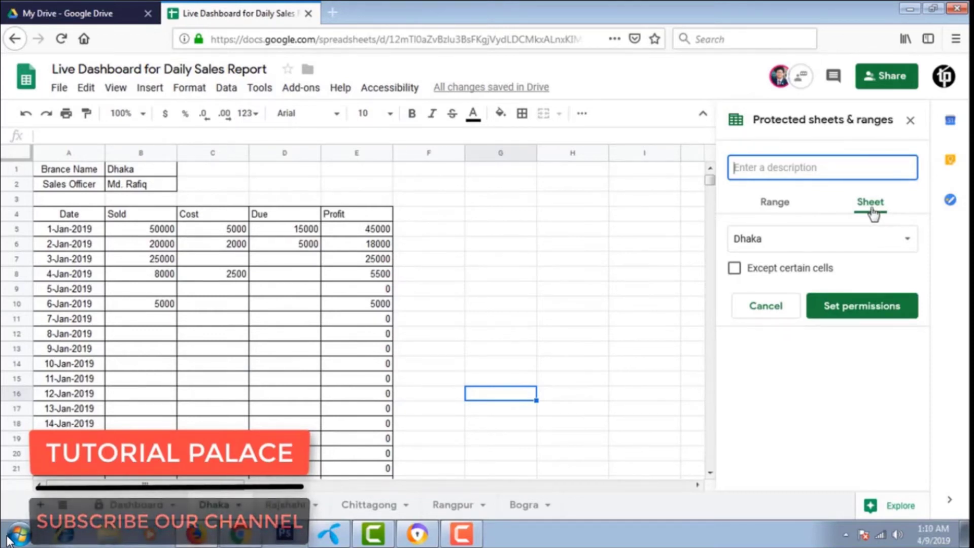
left_click(862, 239)
left_click(857, 239)
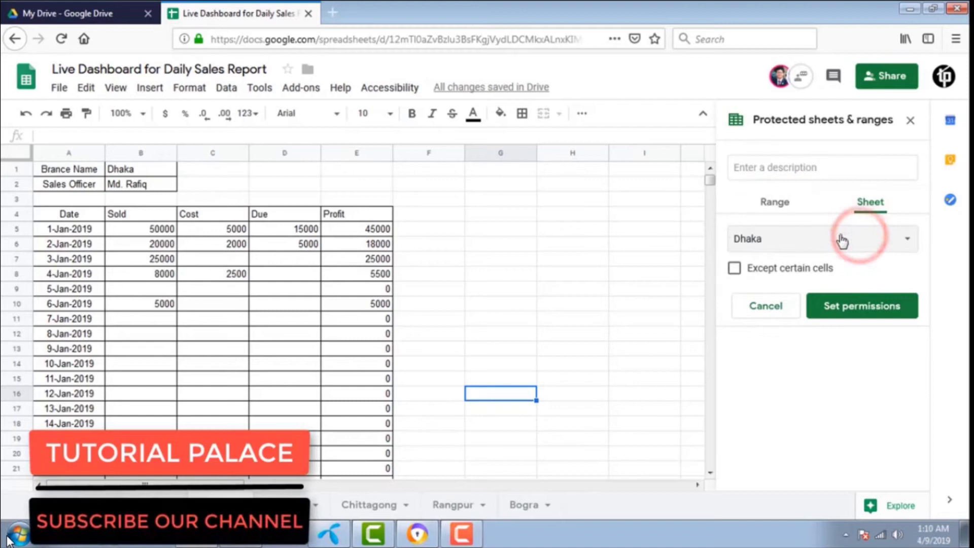
- Describe the protection as 'Only for Dhaka' and move on to its editing permissions
left_click(827, 166)
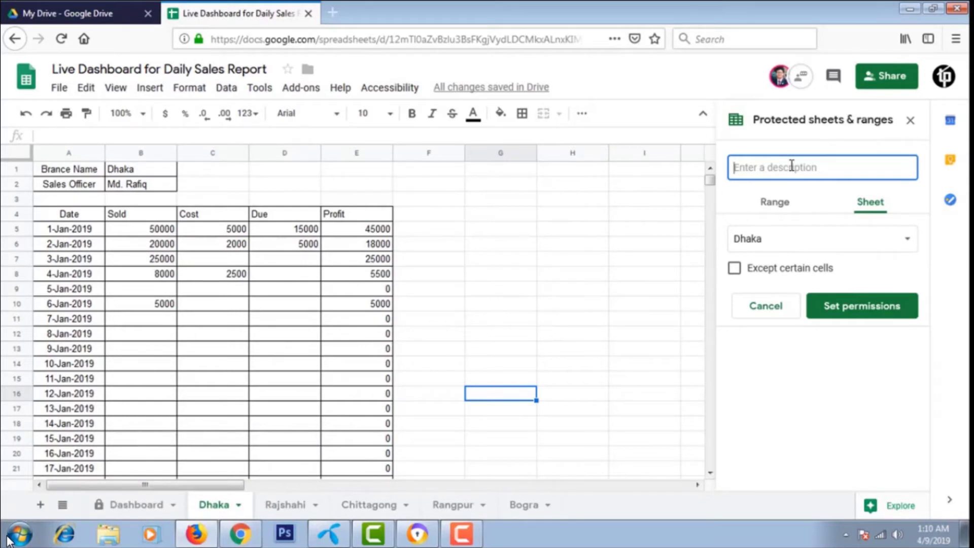
type("Only for Dhaka")
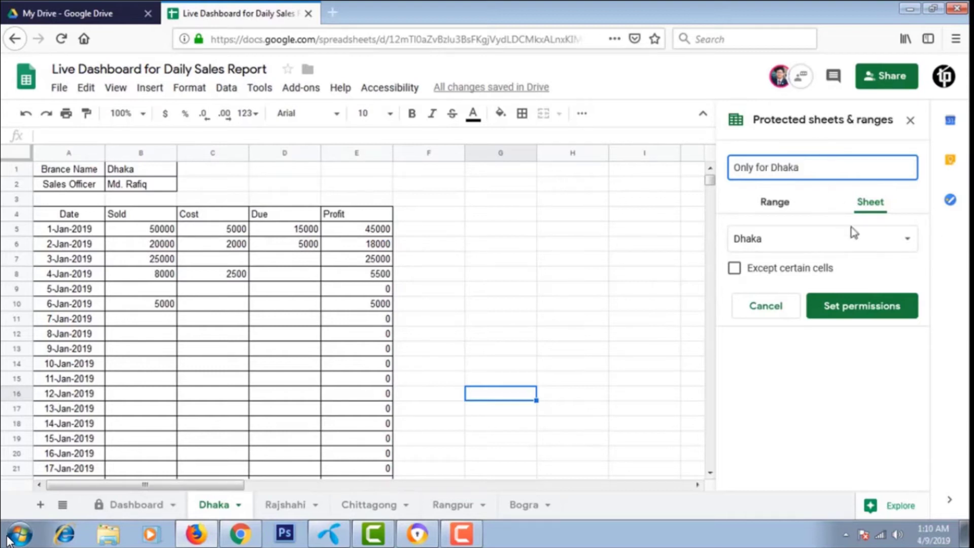
left_click(854, 311)
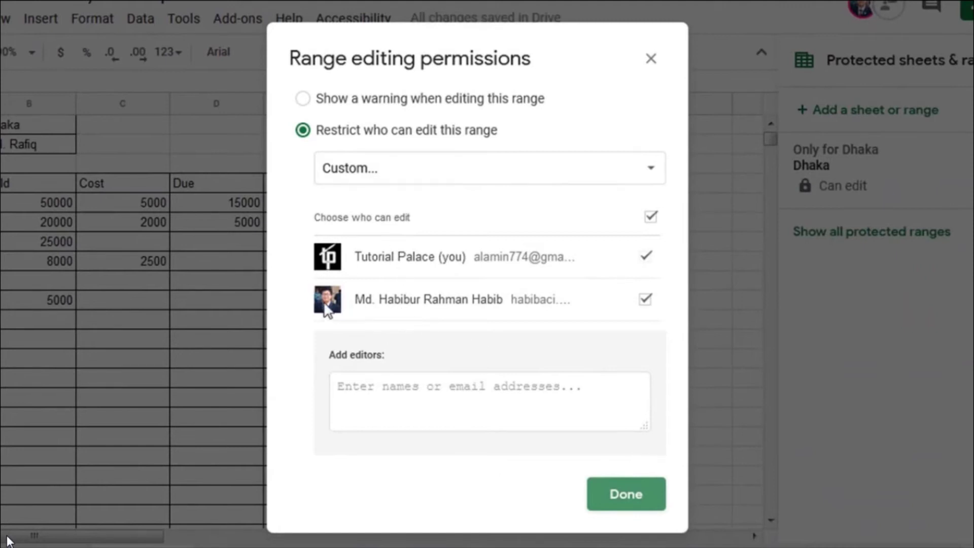
- Keep the custom editor list for the Dhaka sheet and save its permissions
left_click(378, 172)
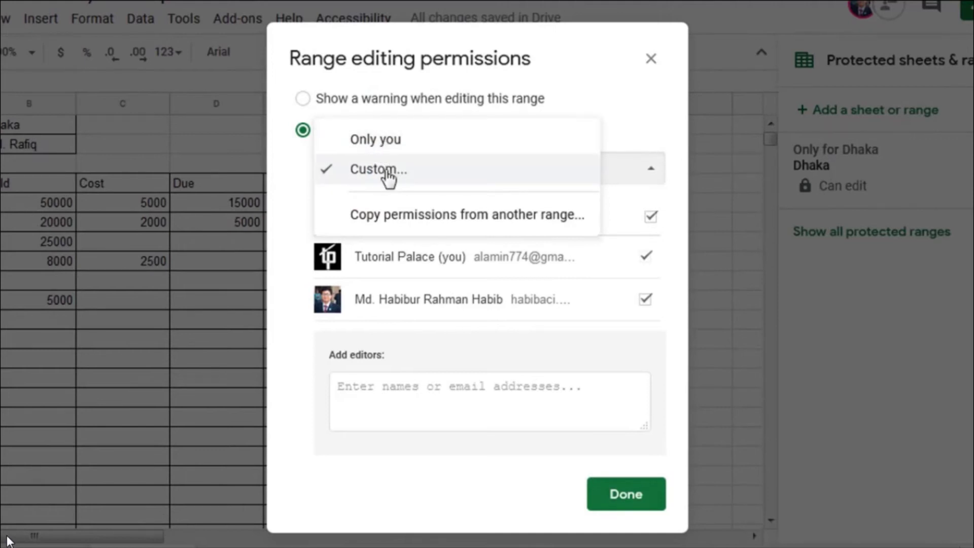
left_click(386, 172)
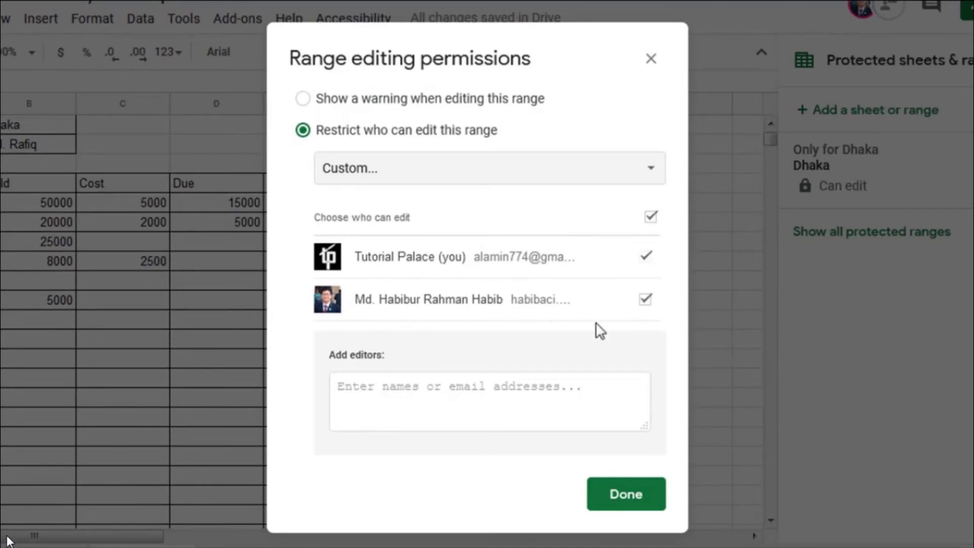
left_click(470, 388)
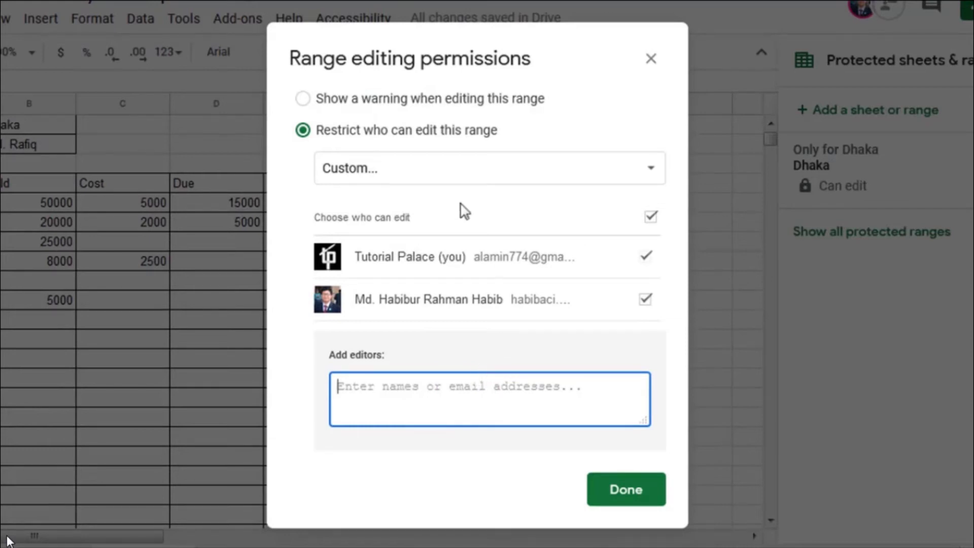
left_click(629, 499)
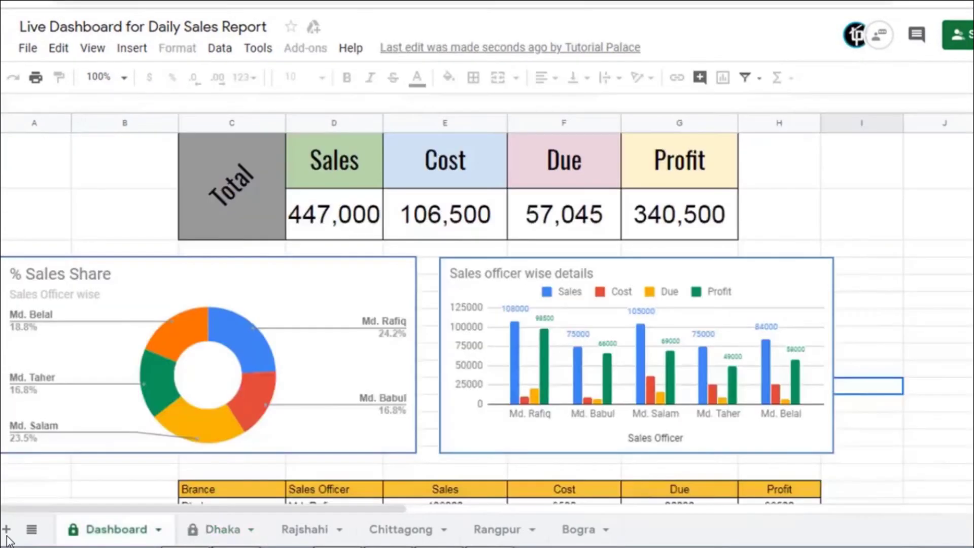
- On the Dhaka sheet, enter 35000 as Sold for 8-Jan-2019, then open Rajshahi
left_click(901, 195)
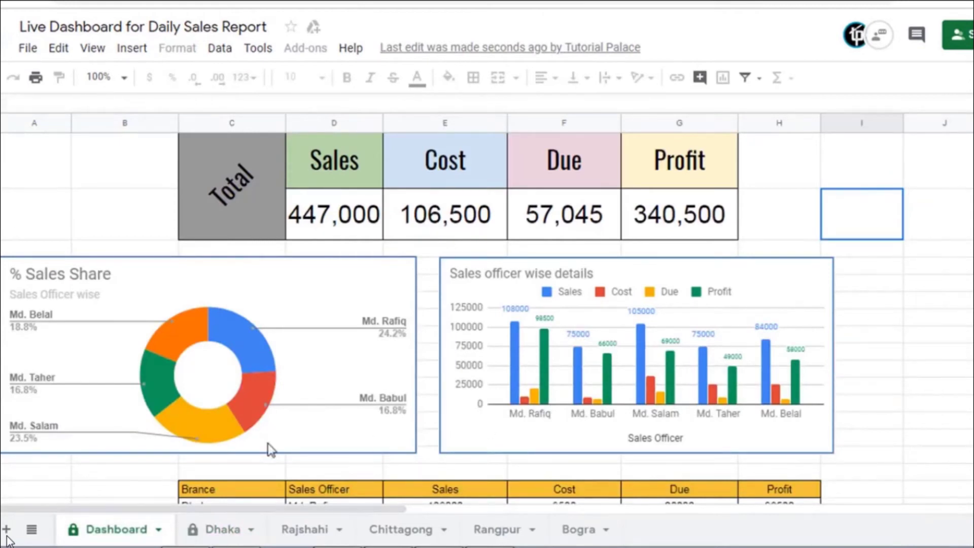
left_click(208, 529)
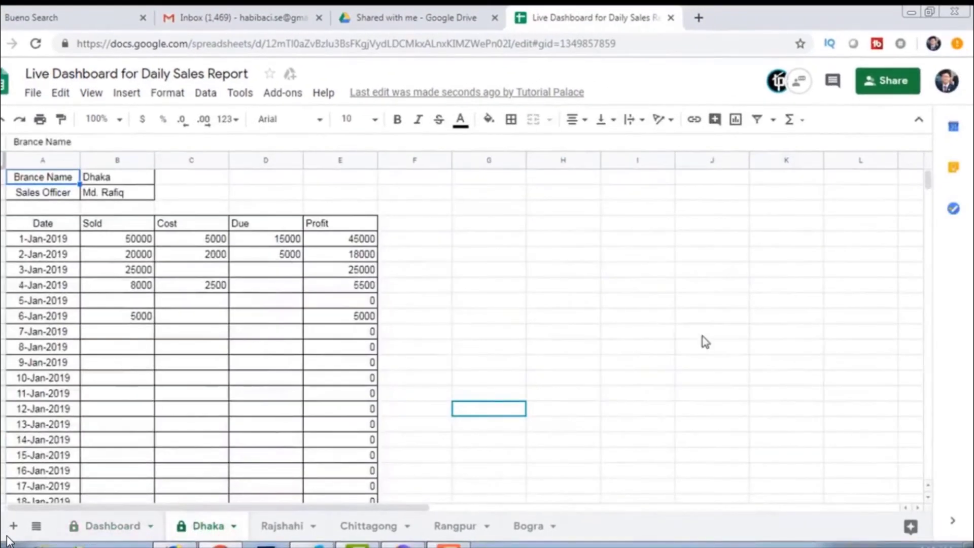
left_click_drag(623, 284, 625, 302)
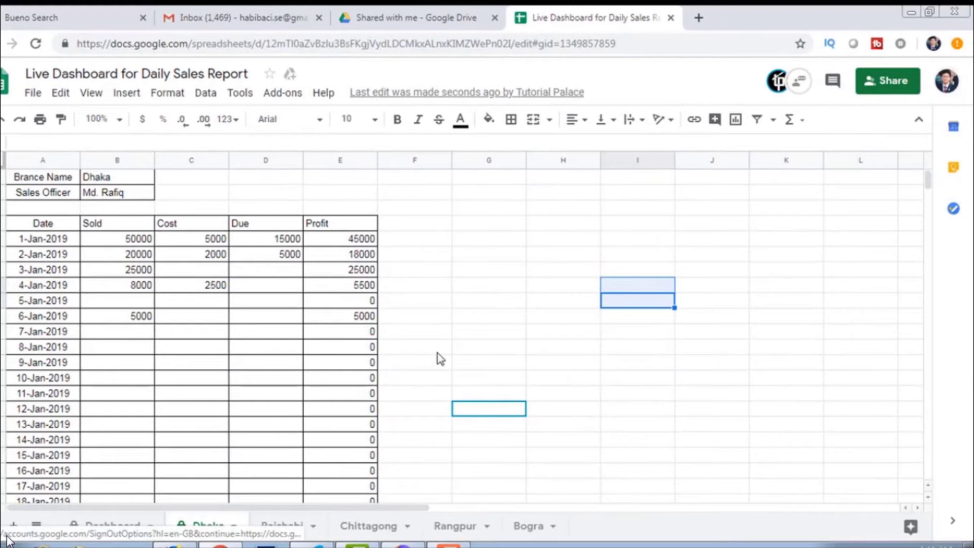
left_click(493, 331)
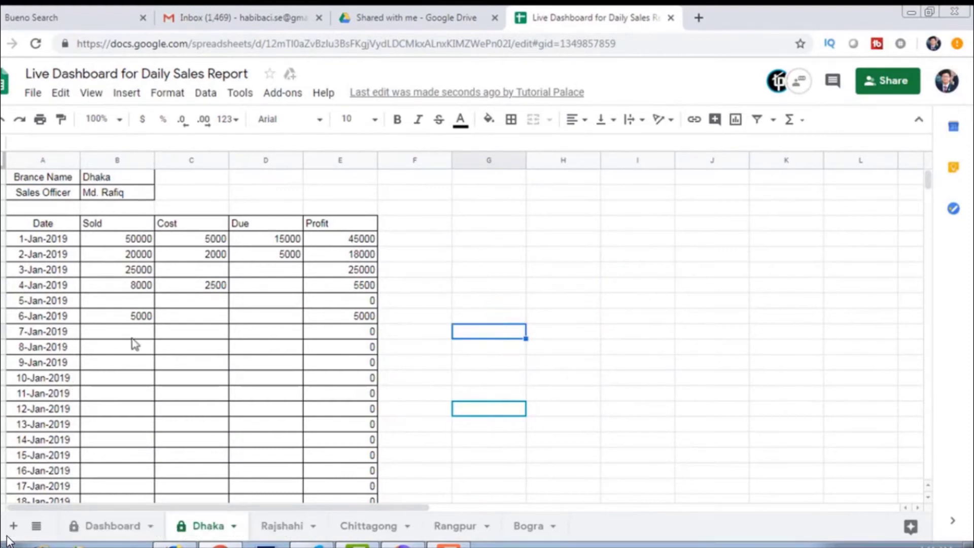
left_click(124, 350)
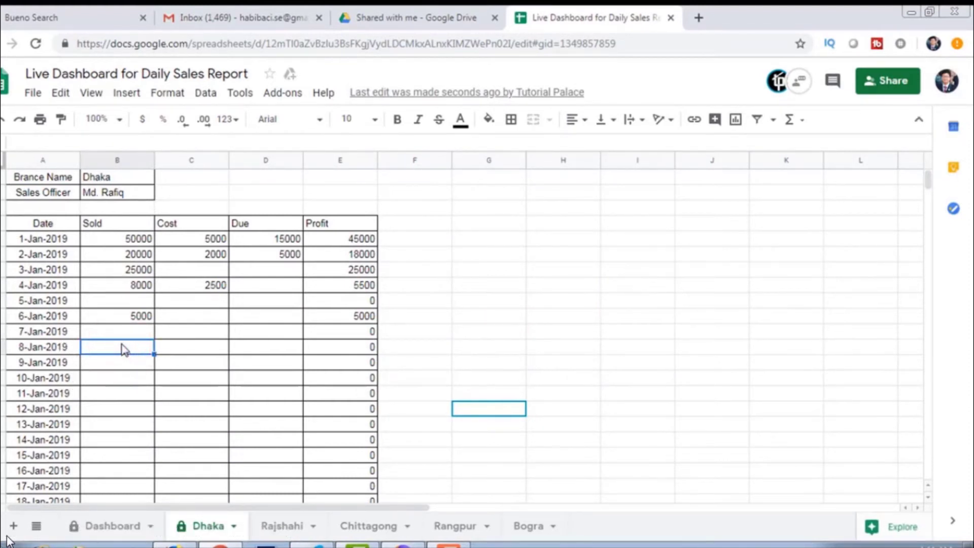
type("35000")
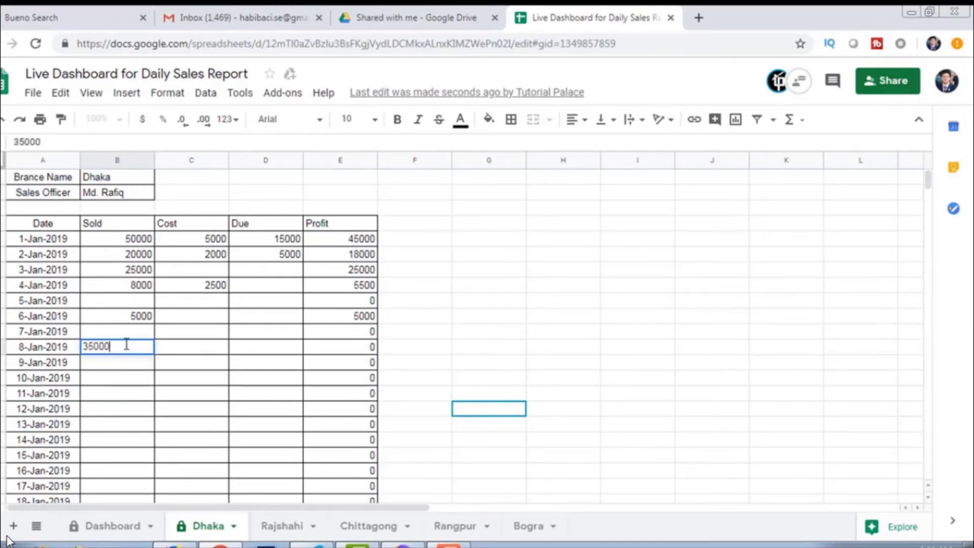
key("Return")
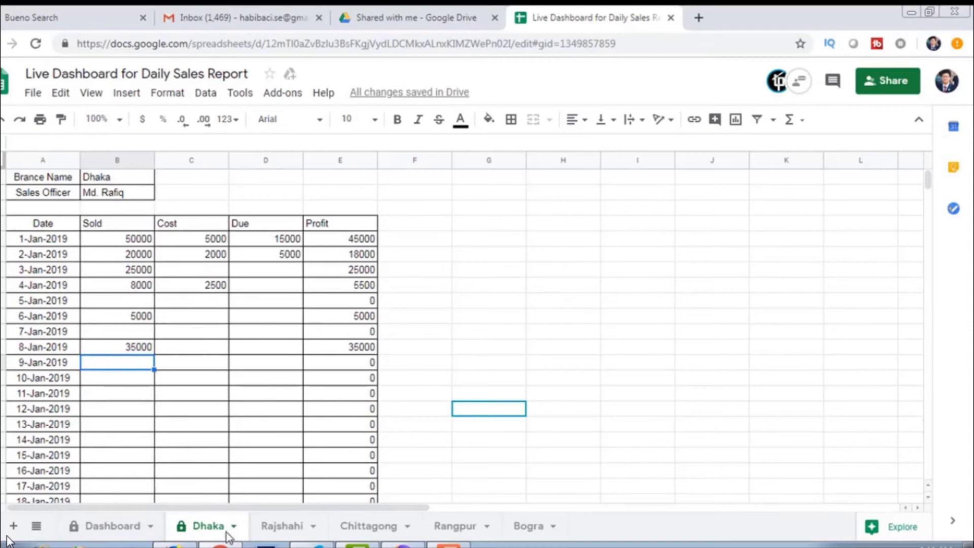
left_click(264, 526)
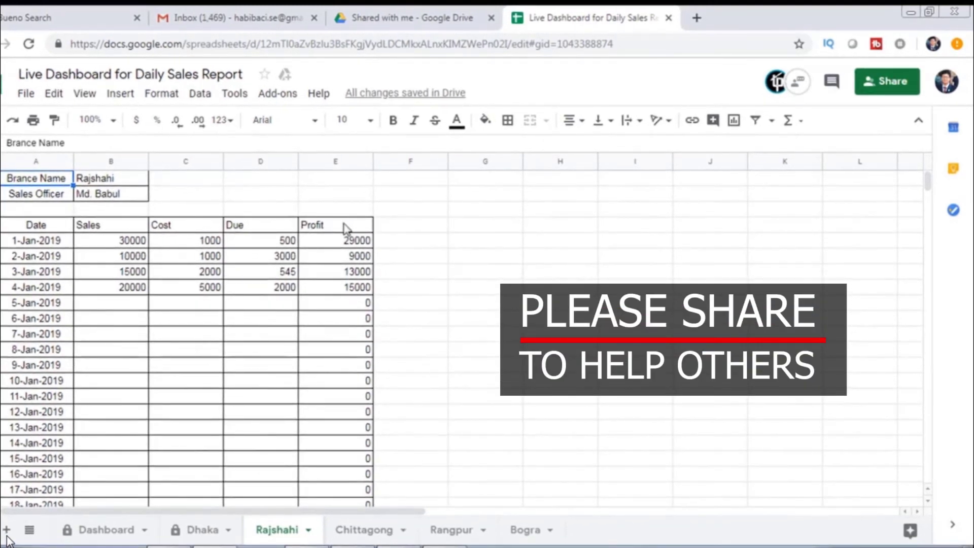
left_click(341, 240)
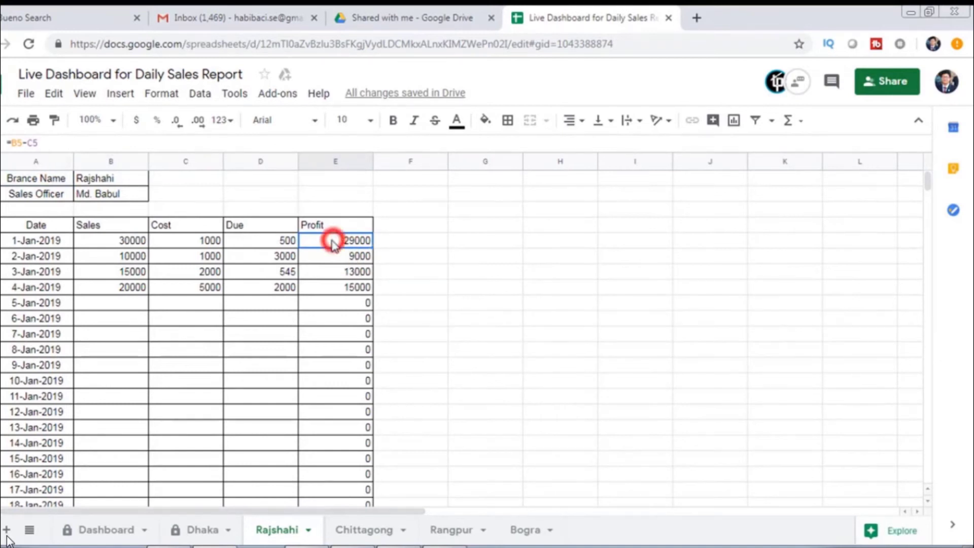
double_click(330, 239)
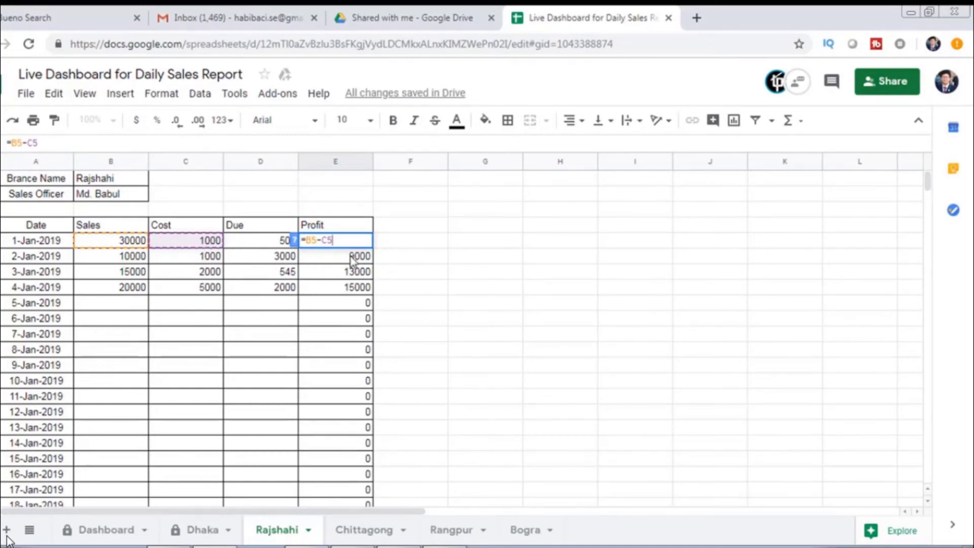
key("Return")
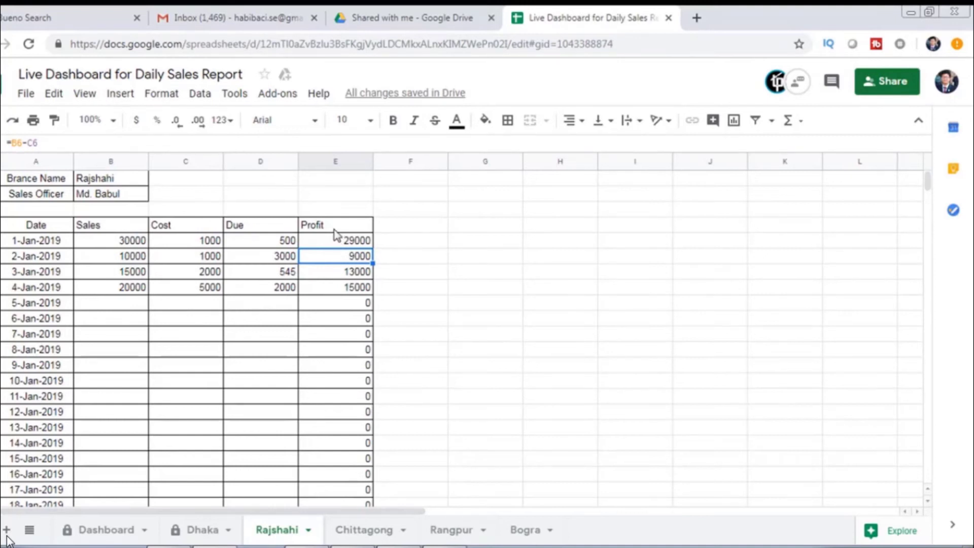
mouse_move(335, 228)
left_mouse_down()
mouse_move(345, 540)
mouse_move(385, 368)
left_mouse_up()
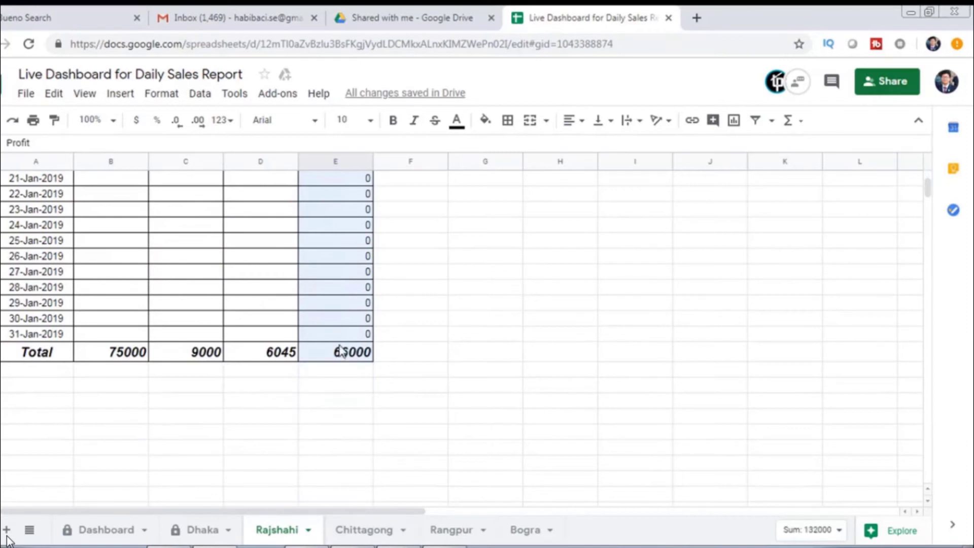
left_click(337, 382)
scroll(348, 385, "up", 2)
scroll(350, 386, "up", 6)
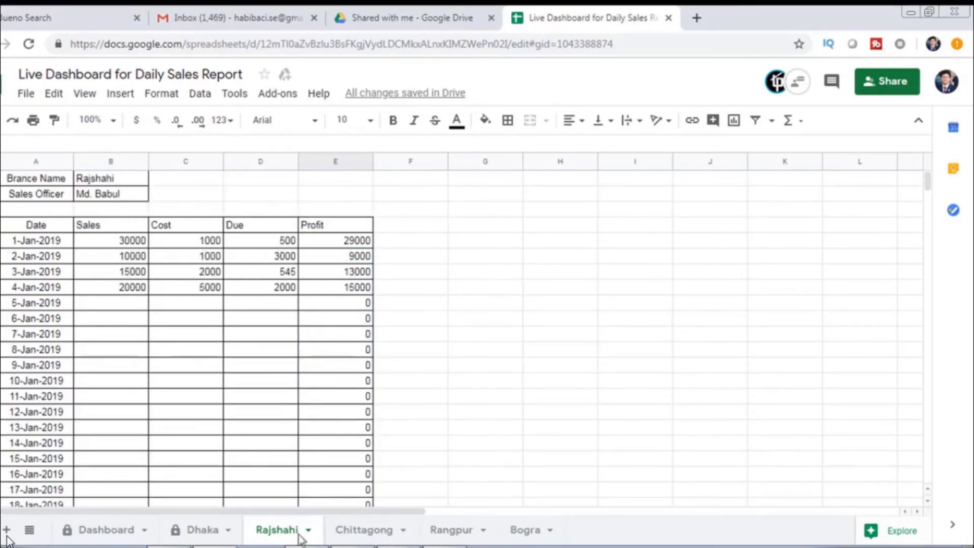
- Start a range protection on the Rajshahi sheet and clear the default range reference
right_click(277, 539)
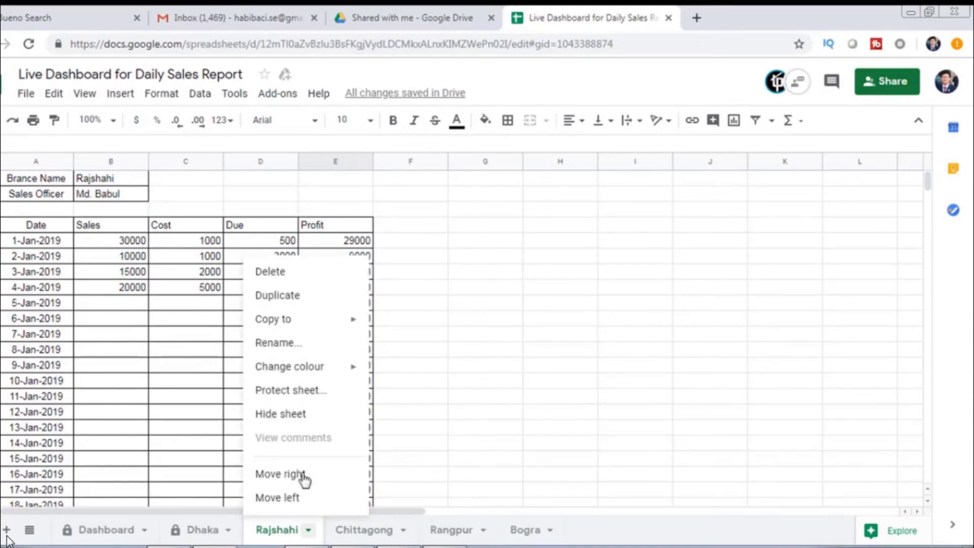
left_click(293, 393)
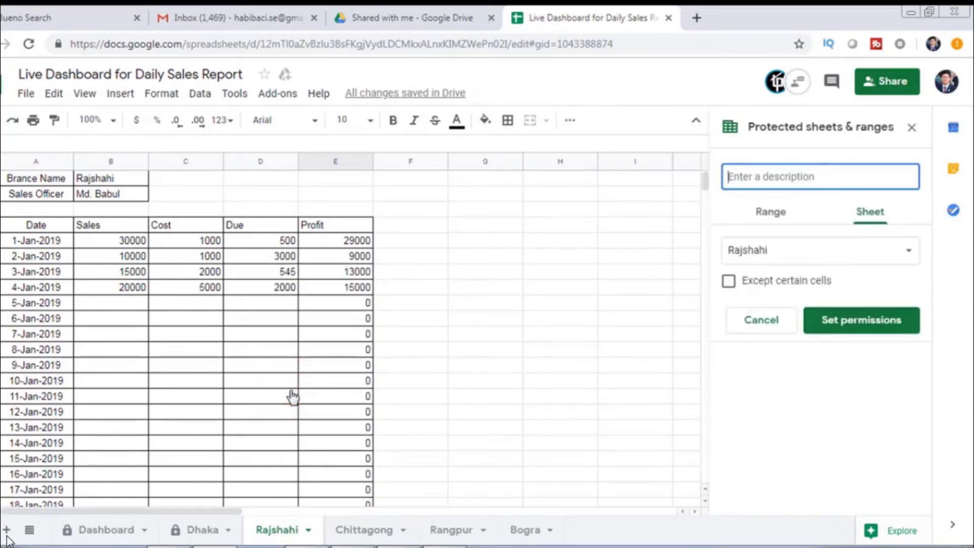
left_click(777, 216)
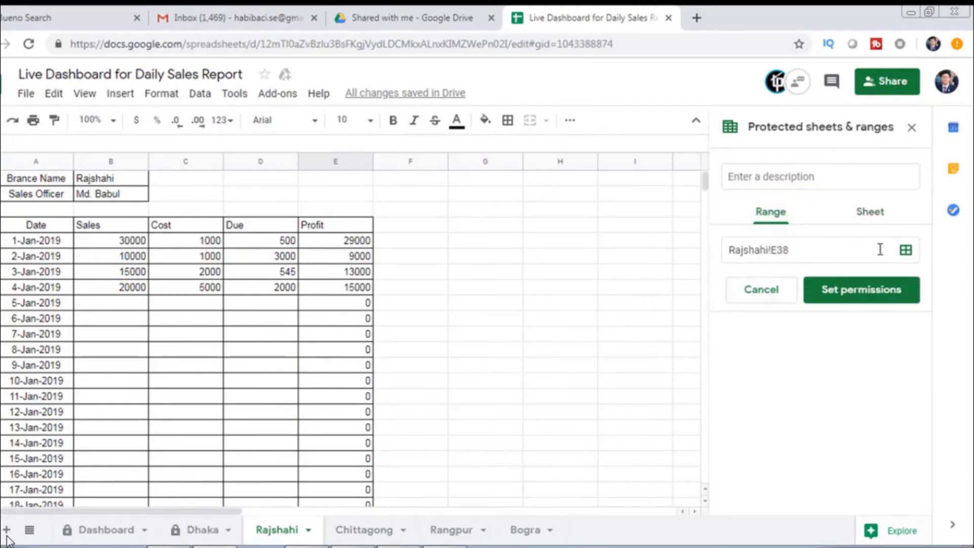
left_click(906, 250)
left_click_drag(755, 257, 795, 257)
triple_click(757, 254)
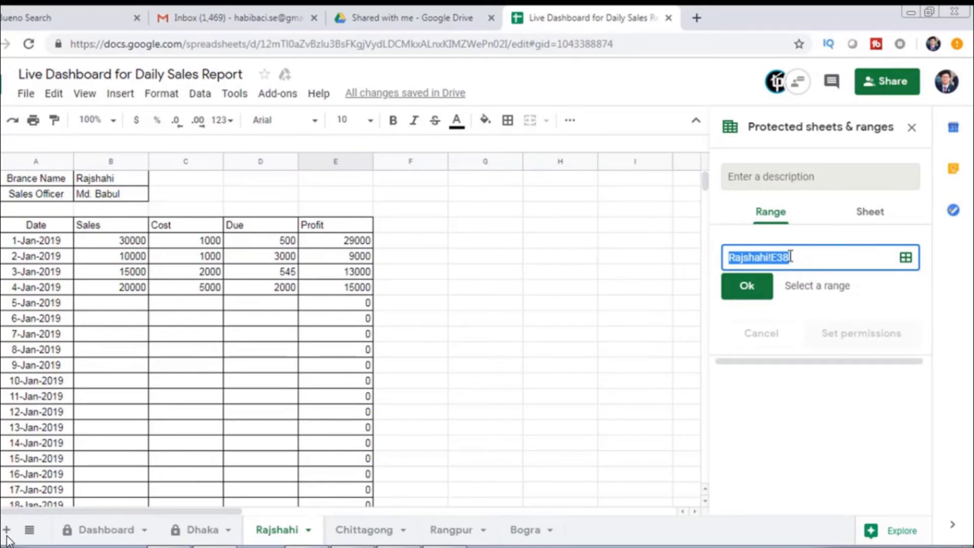
key("BackSpace")
- Select the Profit cells E4:E36 on the sheet as the protected range
left_click(906, 252)
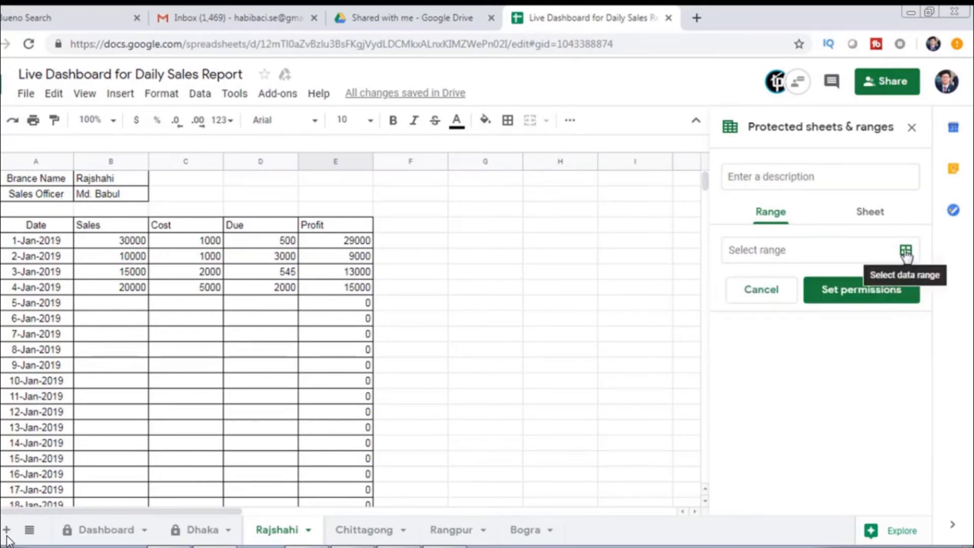
left_click(906, 252)
left_click_drag(350, 223, 342, 356)
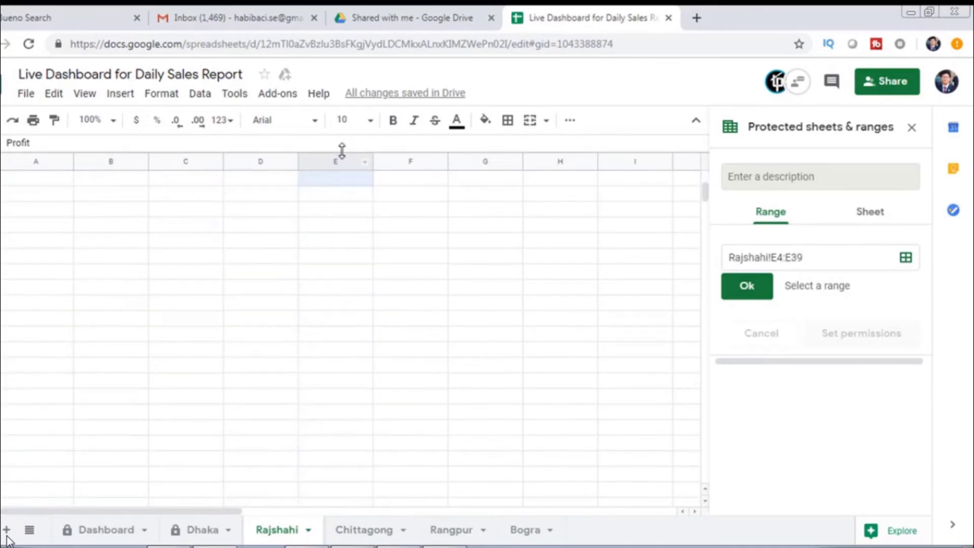
left_click_drag(342, 355, 346, 257)
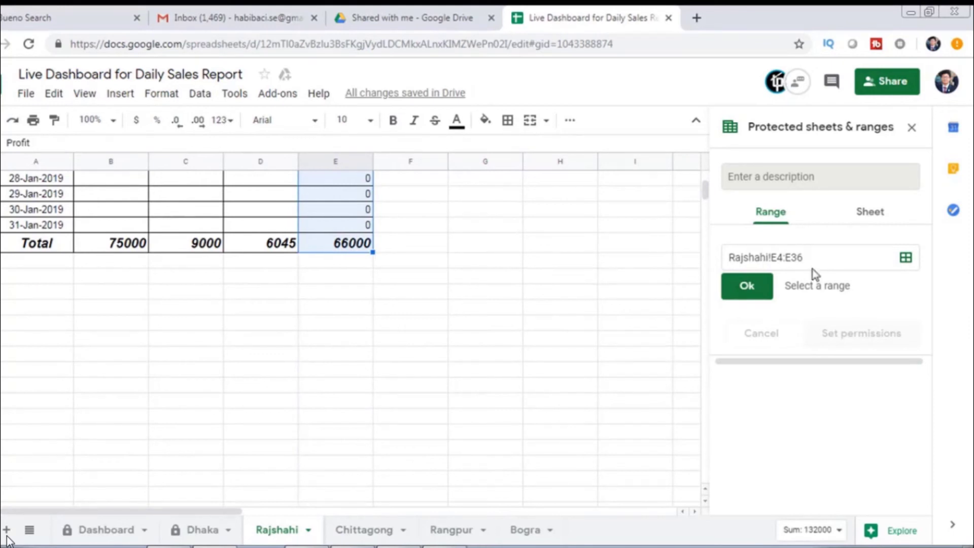
left_click(750, 287)
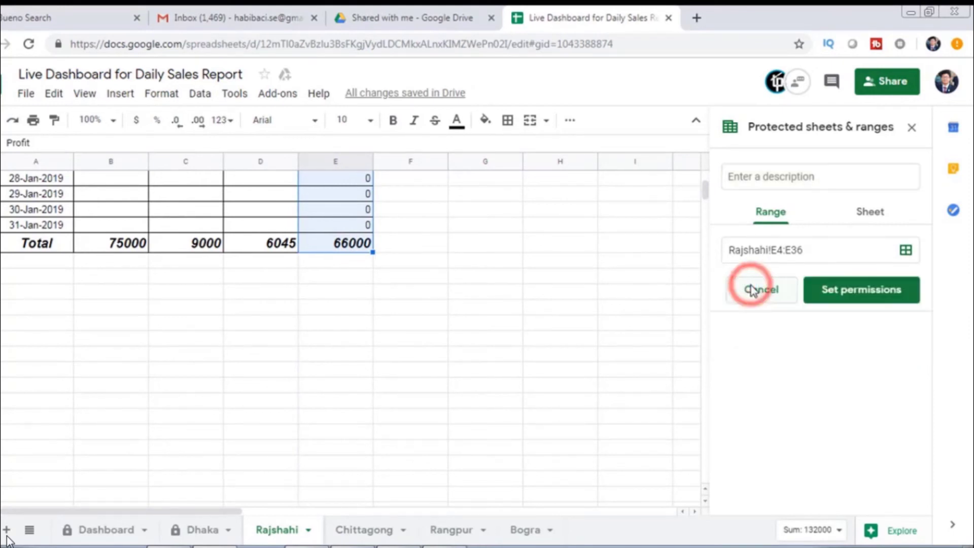
- Give the range the description 'Don't Touch' and proceed to its editing permissions
left_click(754, 181)
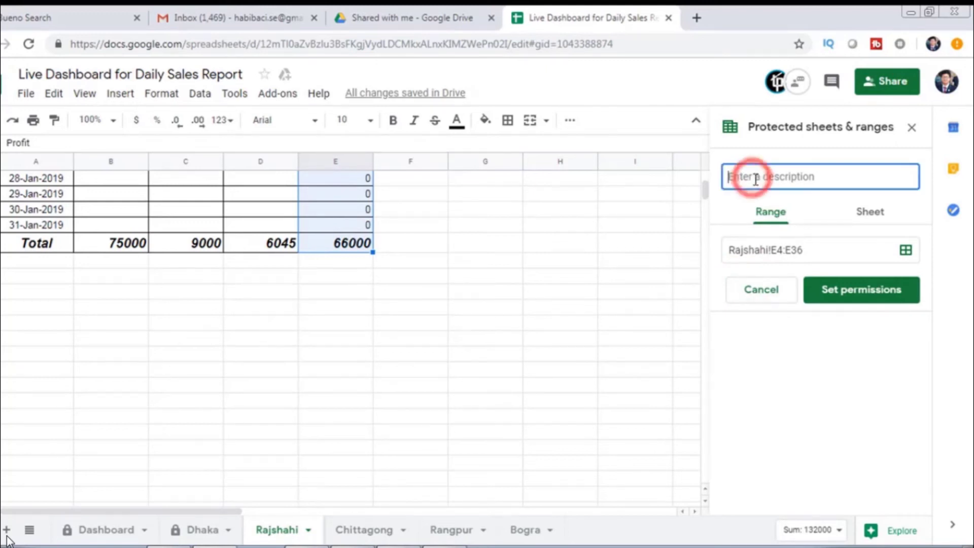
type("Don't")
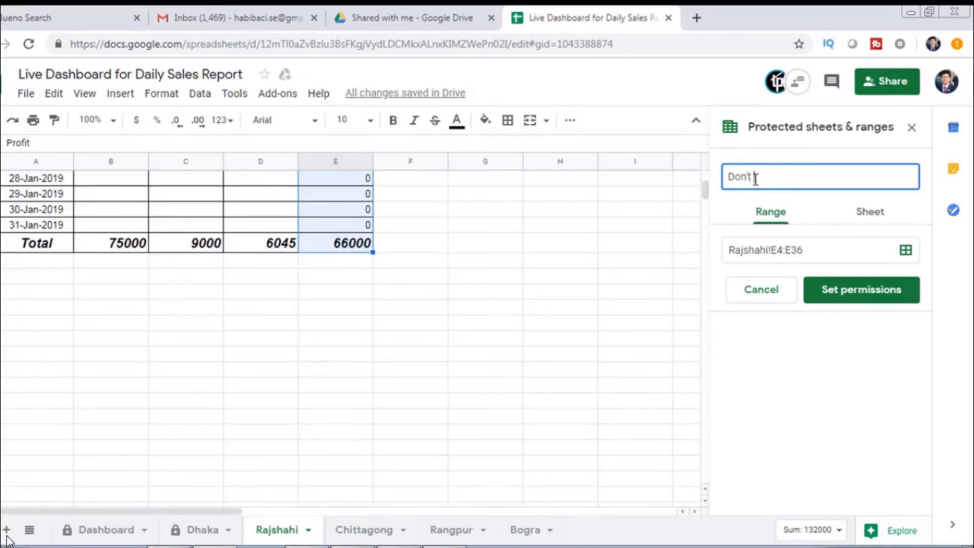
type("ch")
left_click(843, 297)
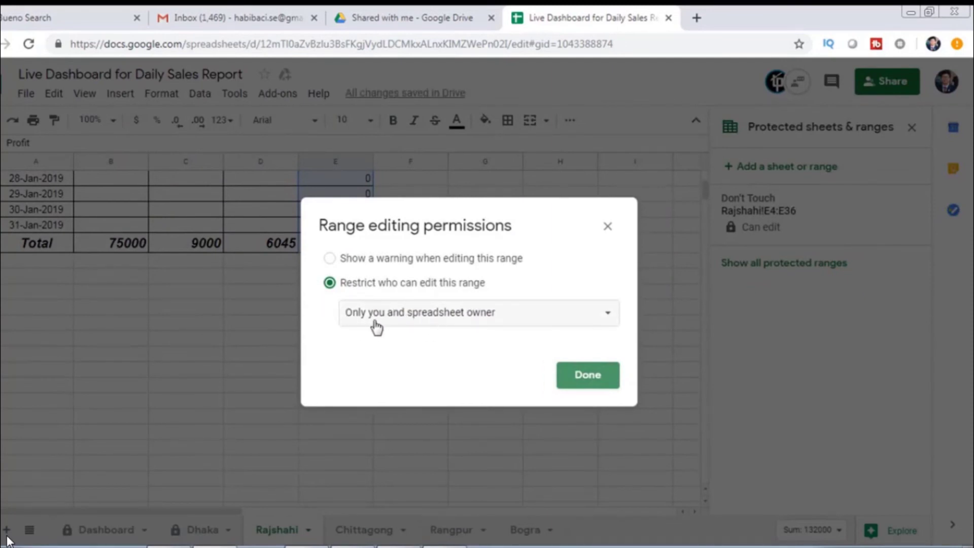
- Switch the Don't Touch range from restricted editors to showing a warning when edited
left_click(423, 320)
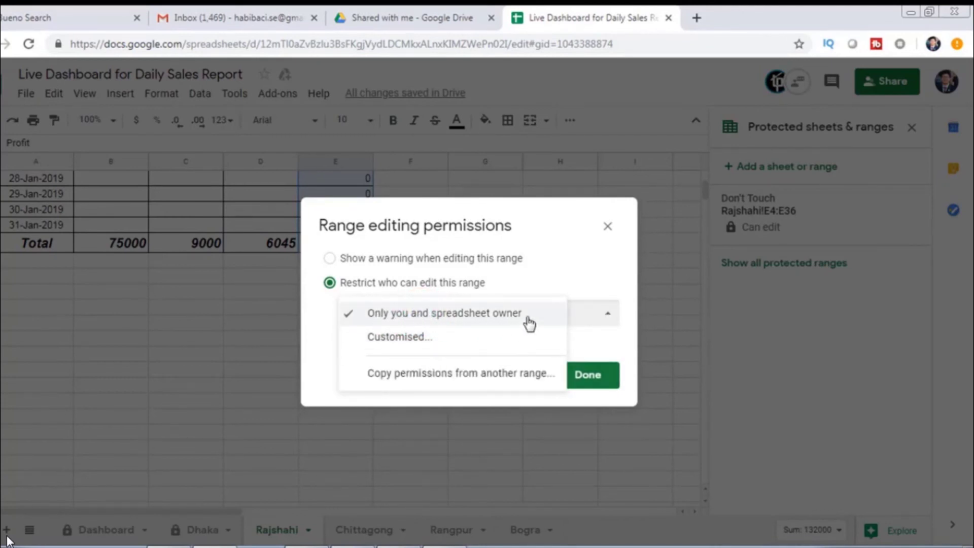
left_click(380, 343)
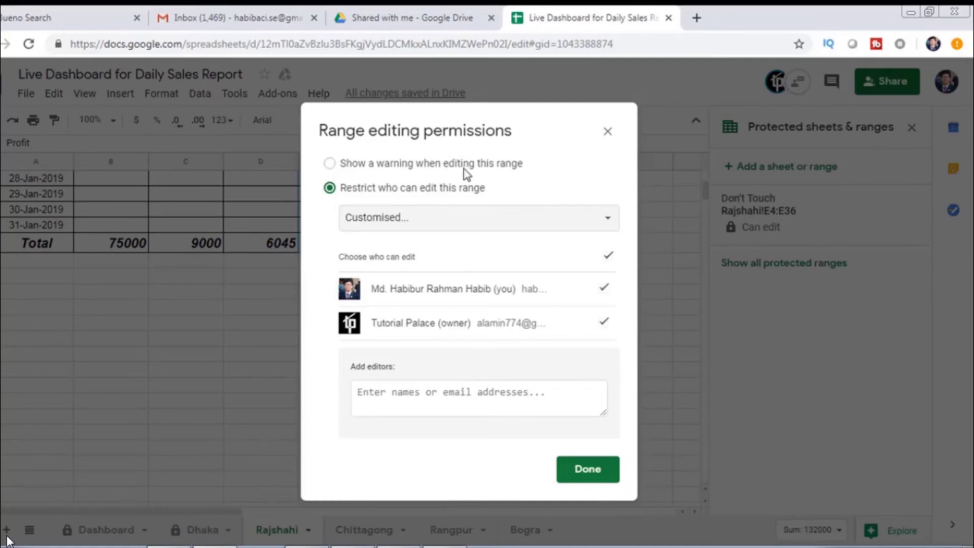
left_click(330, 165)
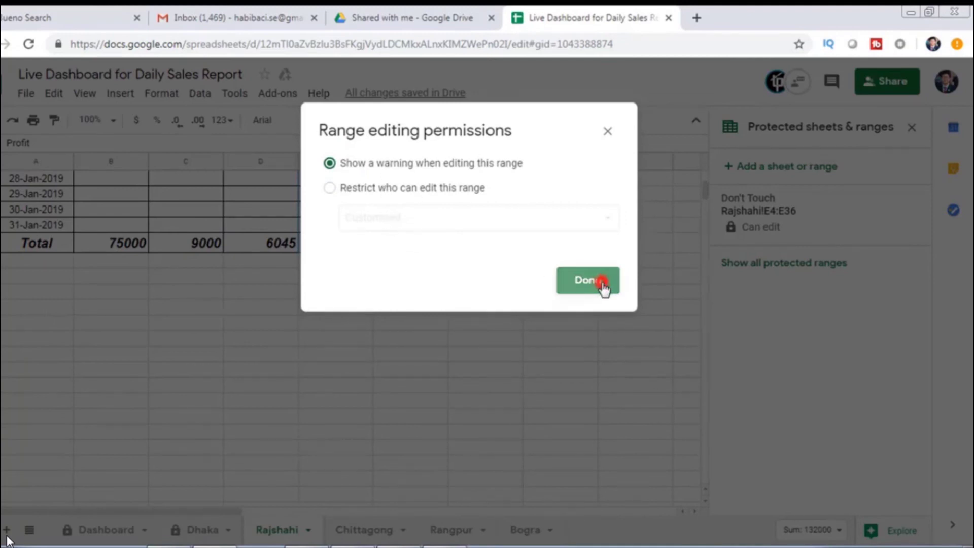
left_click(582, 274)
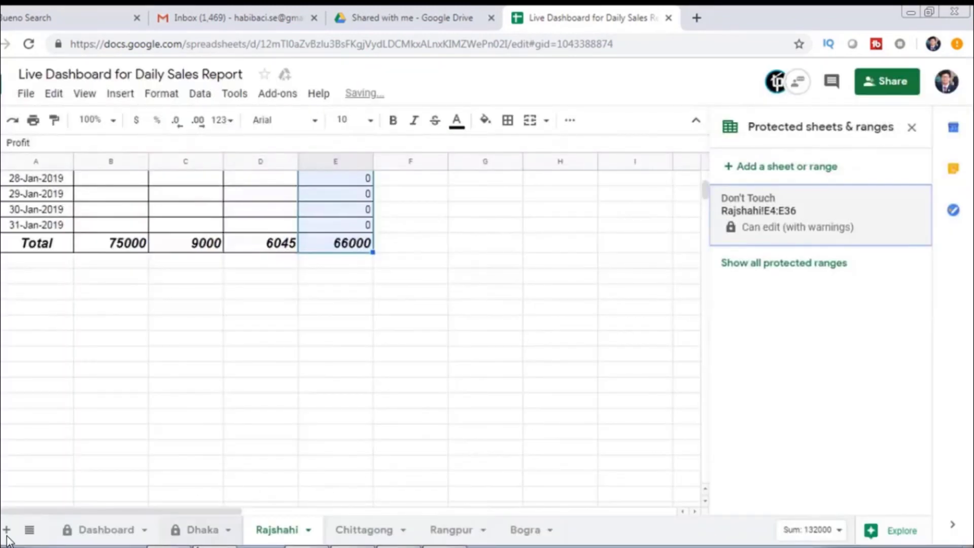
- Replace C9 with D9 in E9's formula, making it =B9-D9, and accept the Heads up! warning
left_click(437, 363)
scroll(437, 364, "up", 8)
scroll(441, 364, "up", 2)
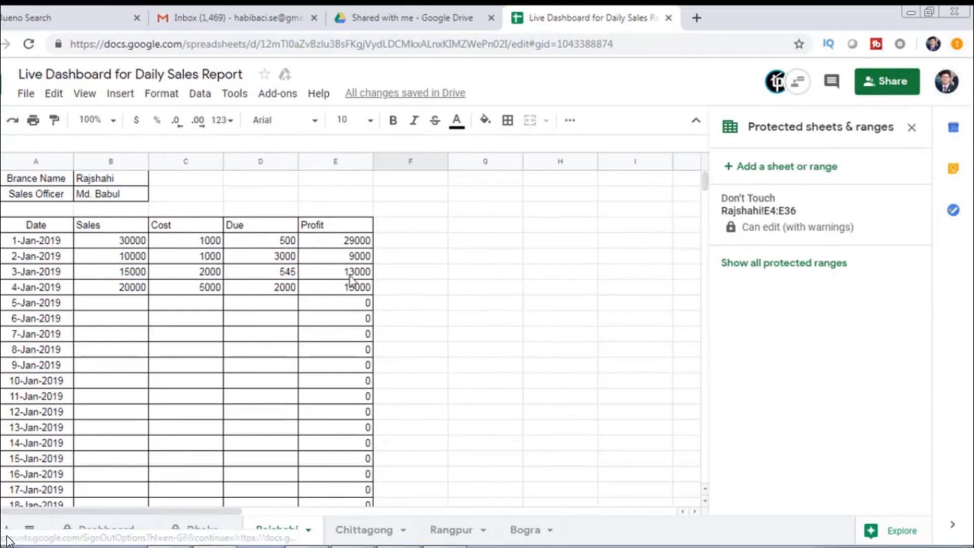
double_click(333, 303)
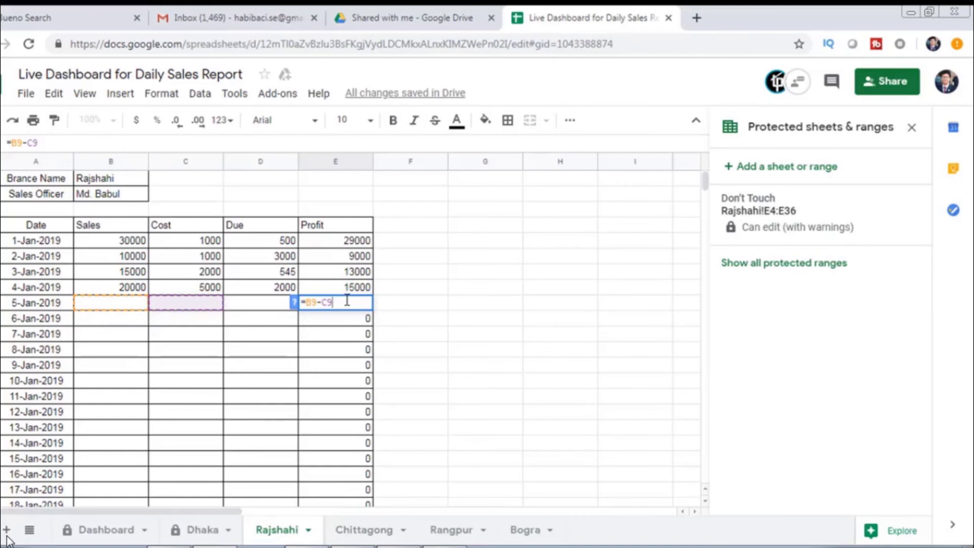
key("BackSpace")
key("BackSpace")
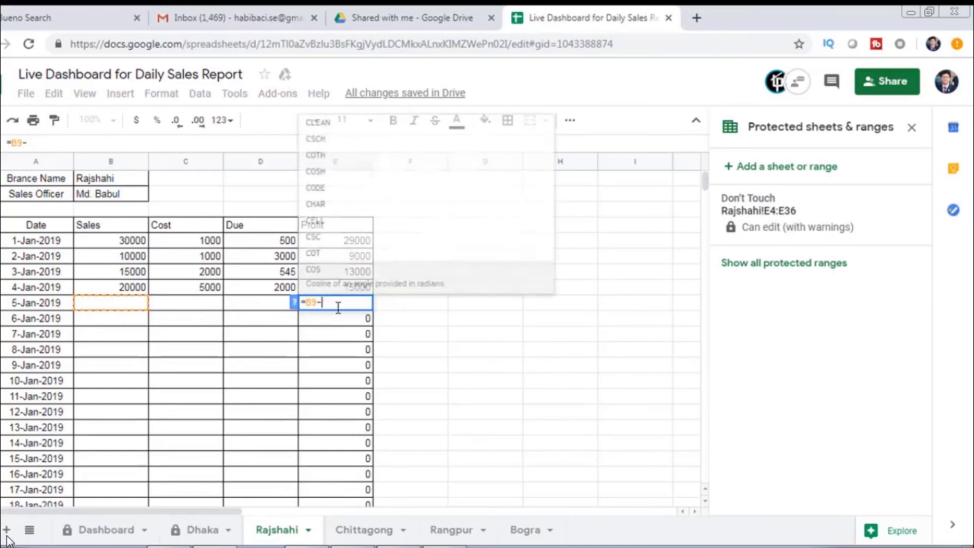
left_click(257, 302)
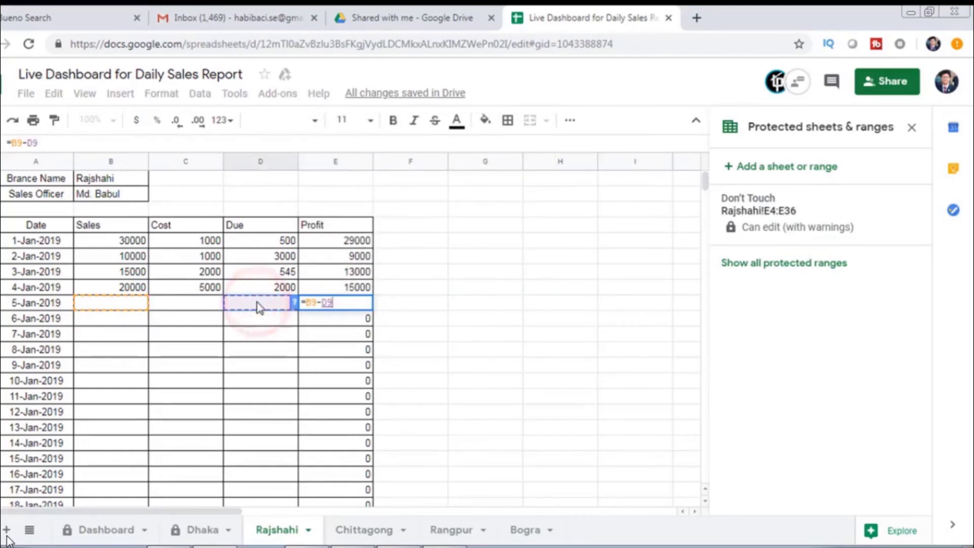
key("Return")
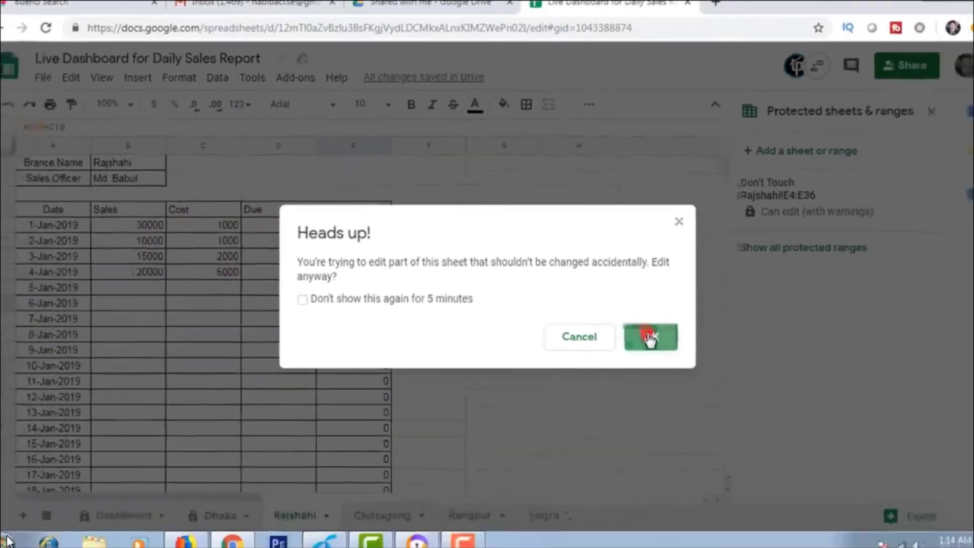
left_click(735, 374)
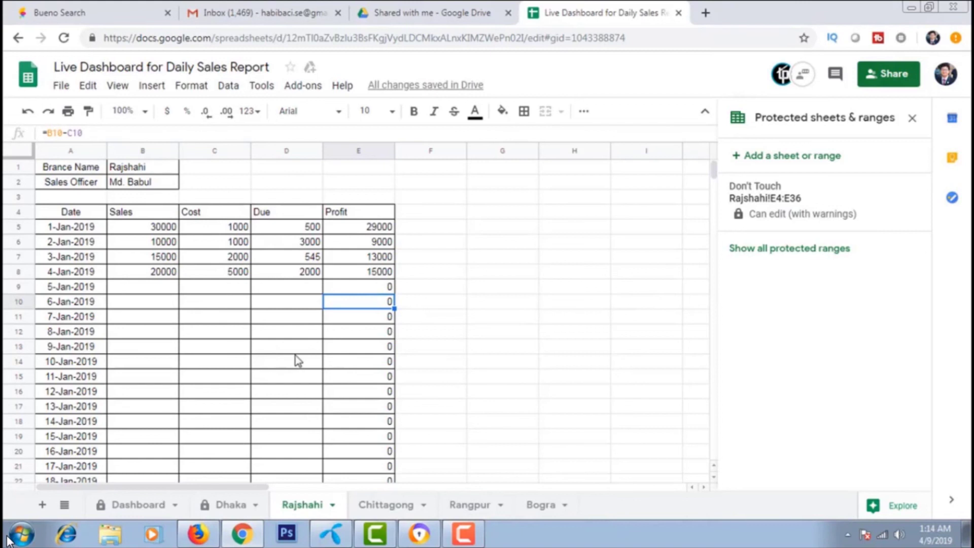
- Go via the Dhaka sheet to Dashboard and show protected ranges from all sheets
left_click(232, 504)
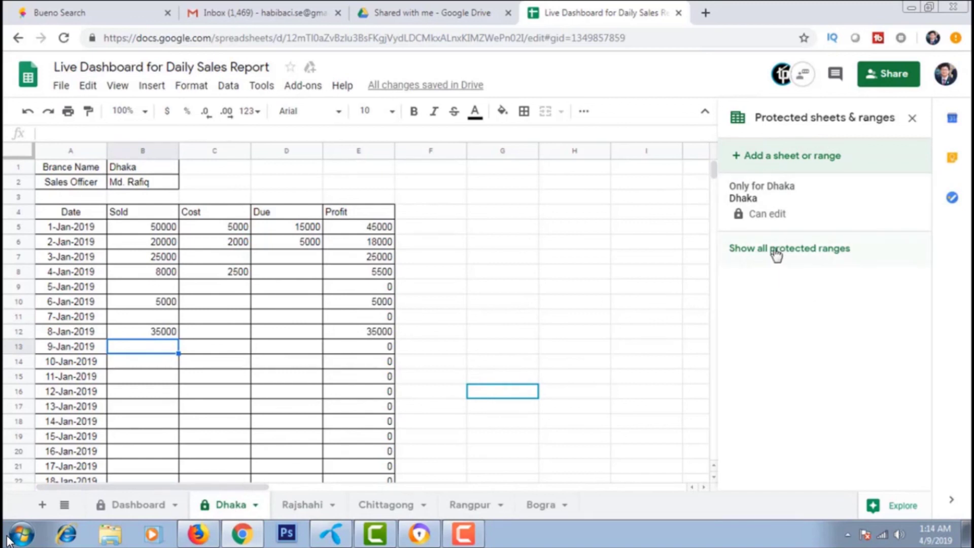
left_click(147, 504)
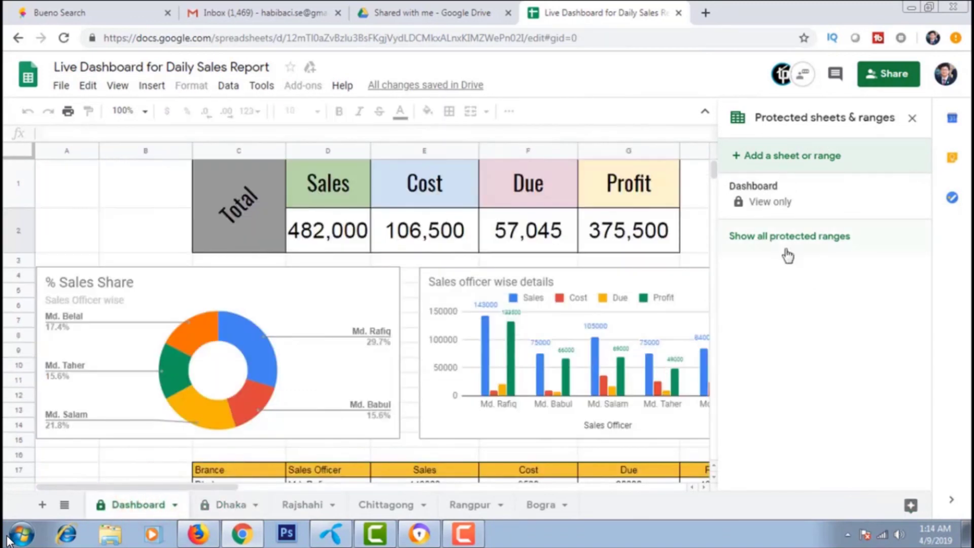
left_click(775, 236)
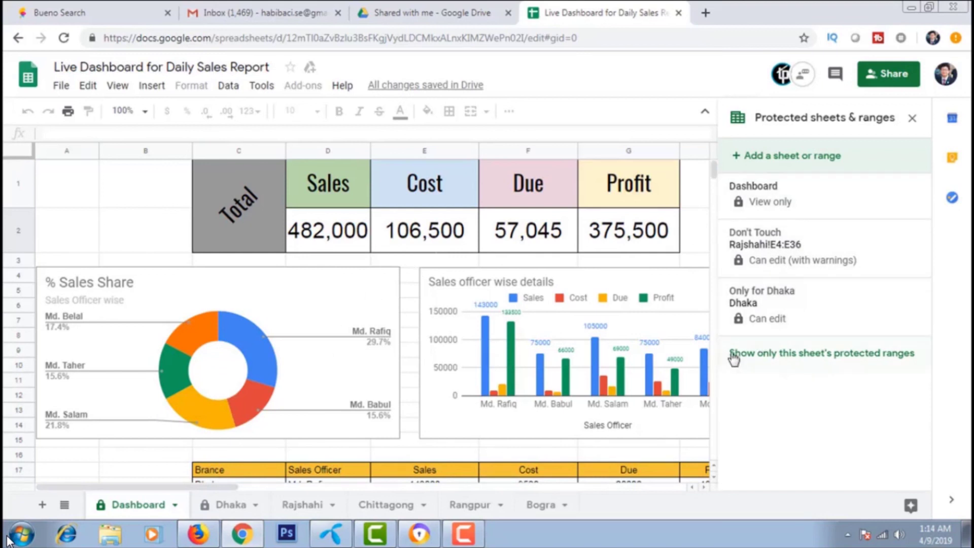
left_click(823, 209)
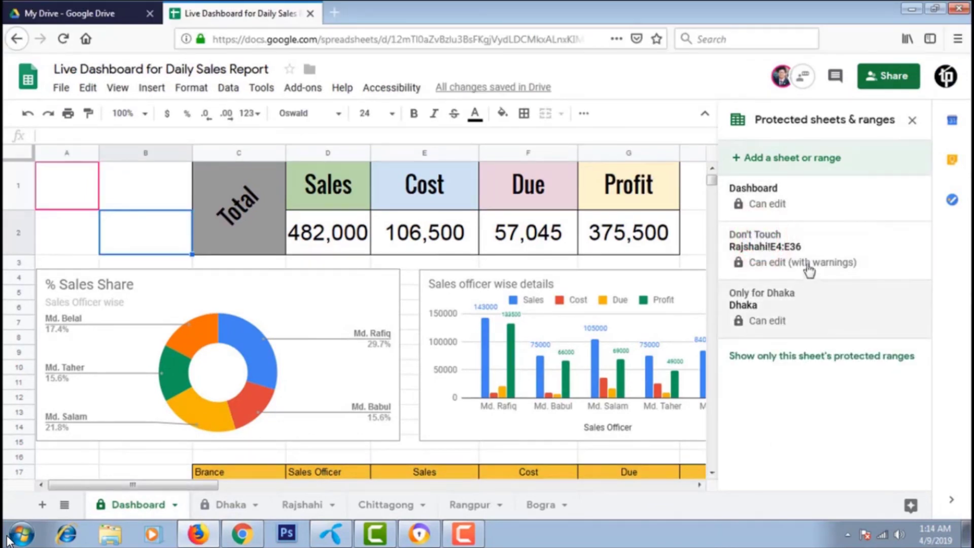
- Delete the Dashboard sheet protection and confirm the removal
left_click(810, 201)
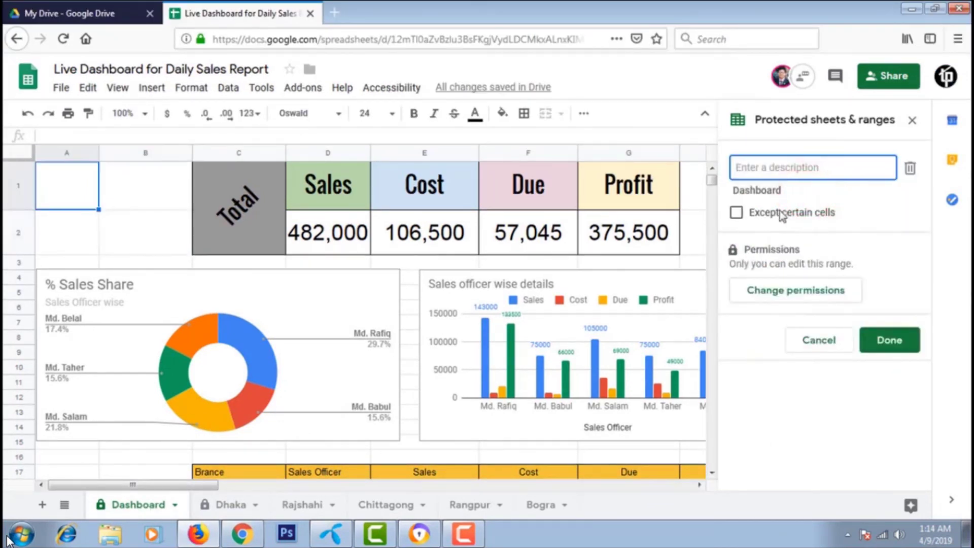
left_click(910, 168)
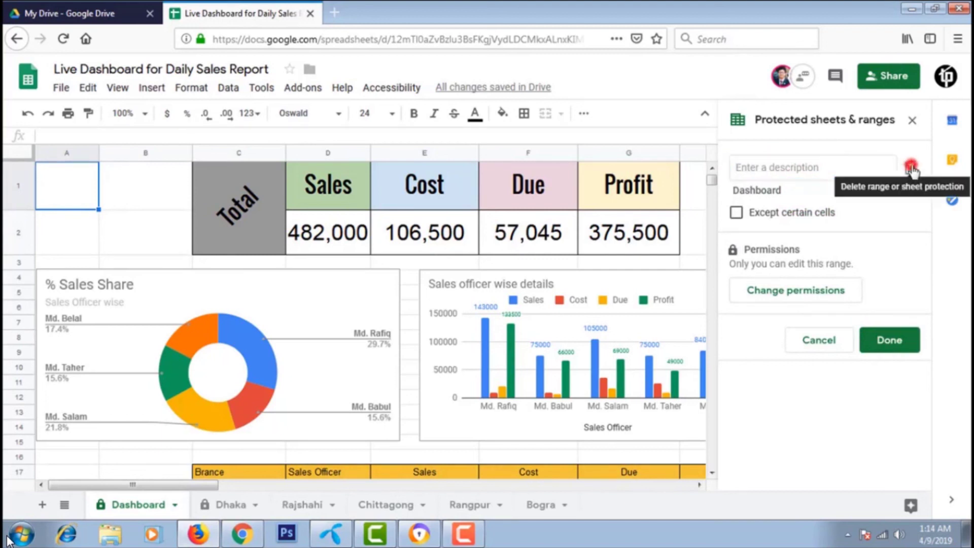
left_click(632, 335)
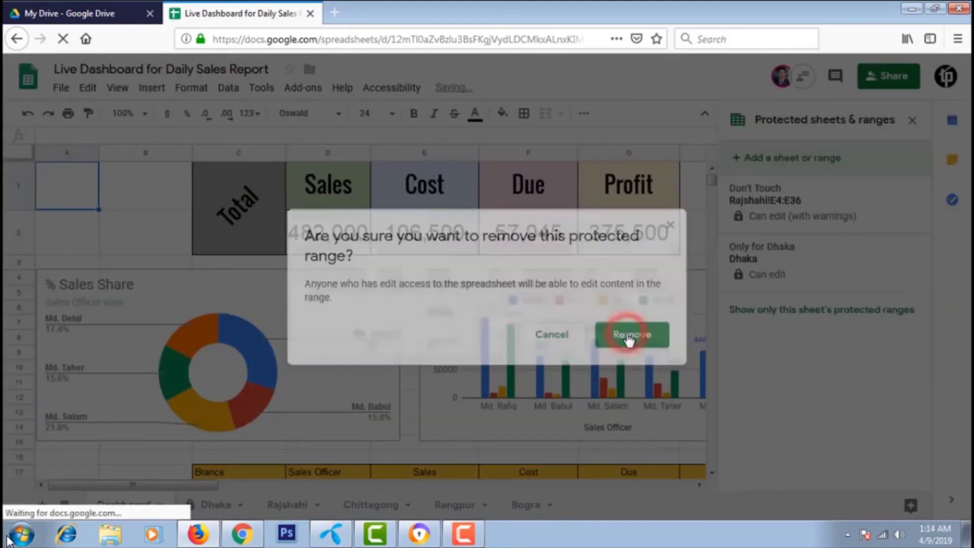
- Delete the Don't Touch range protection on E4:E36, confirming past the warning
left_click(837, 198)
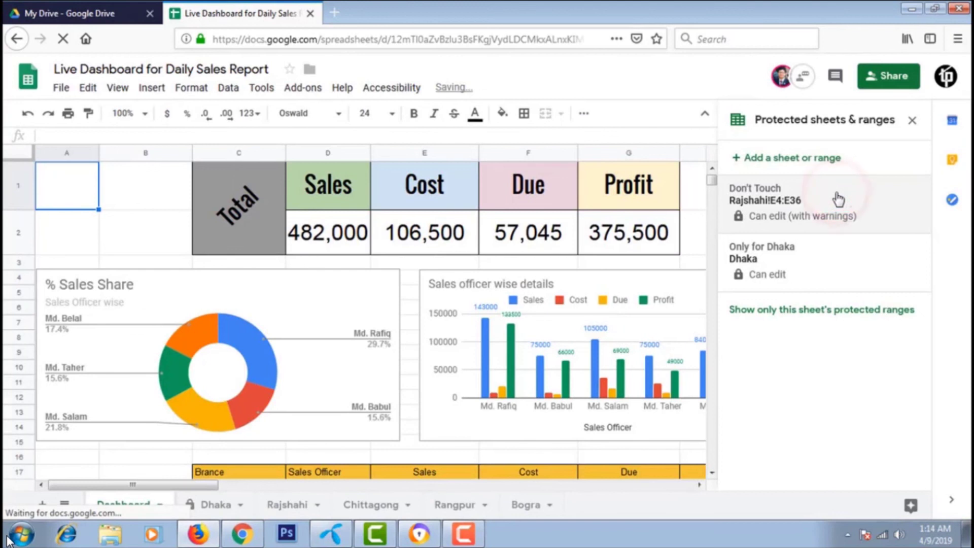
left_click(912, 169)
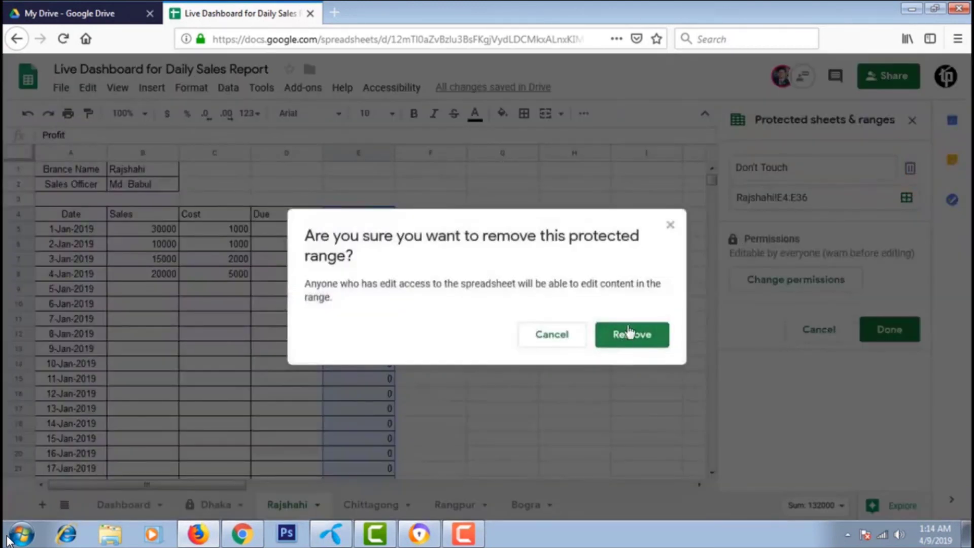
left_click(630, 333)
left_click(642, 335)
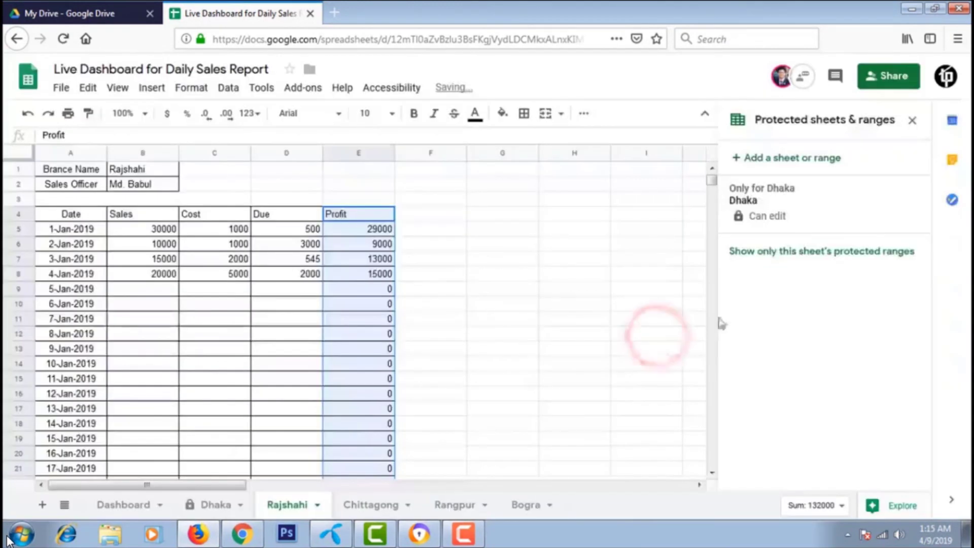
- Delete the Only for Dhaka sheet protection and confirm the removal
left_click(818, 211)
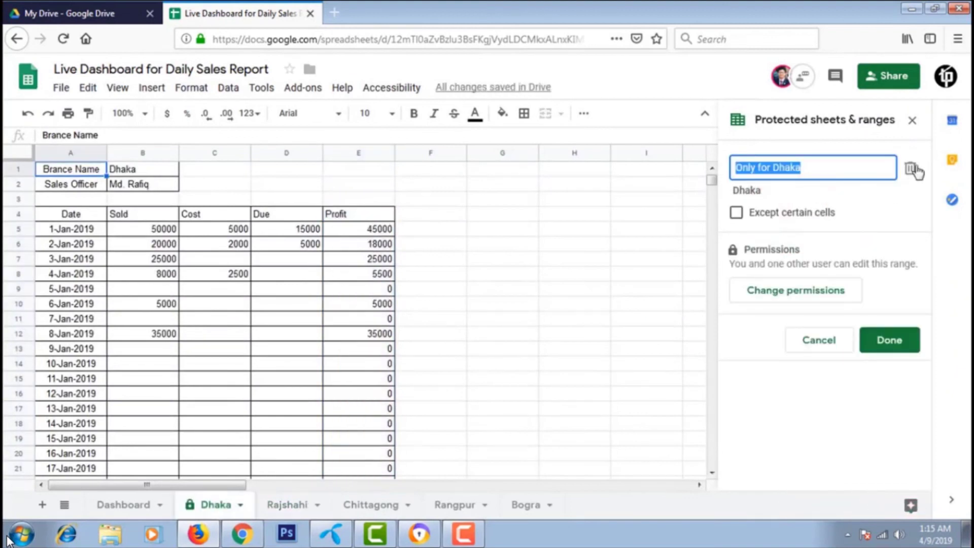
left_click(910, 168)
left_click(629, 339)
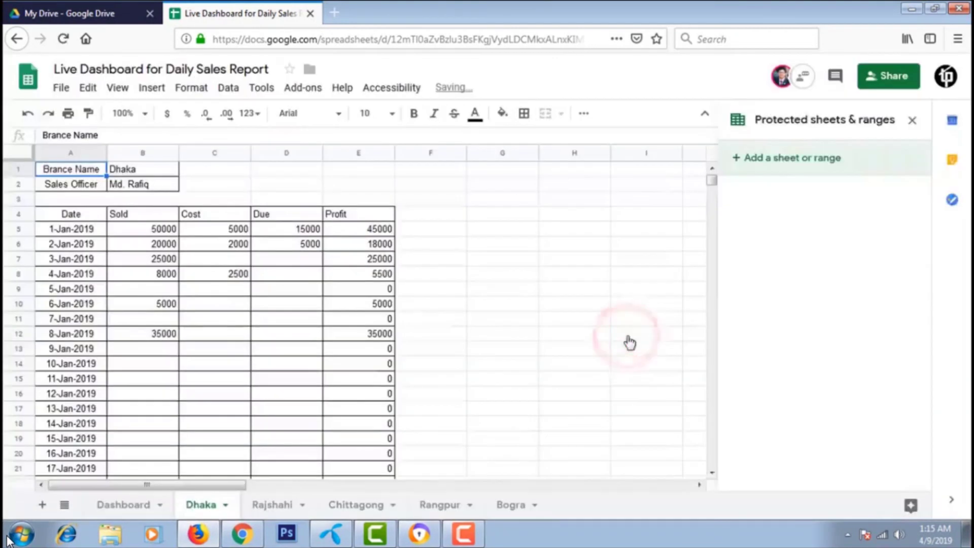